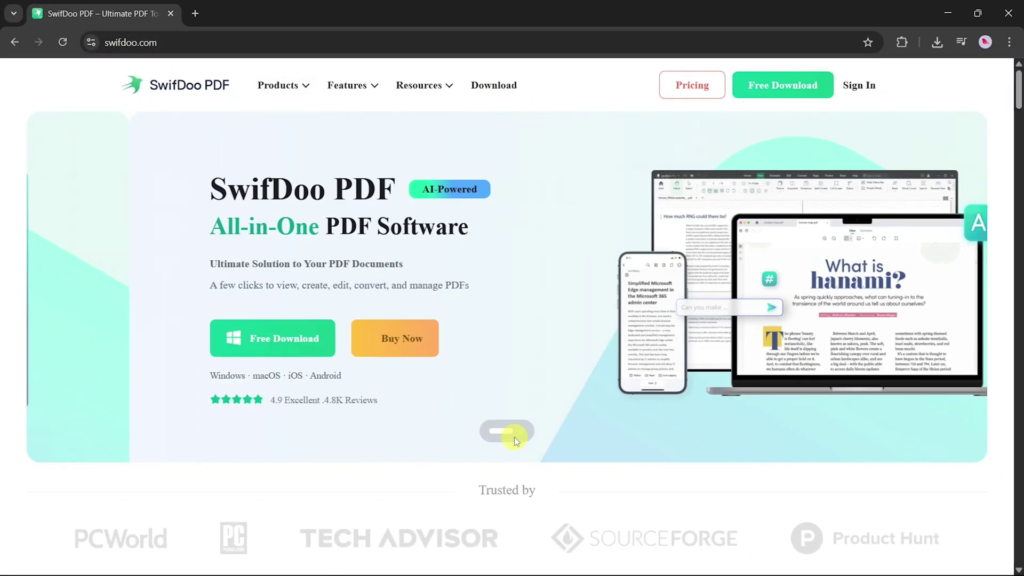
pyautogui.scroll(-10, 514, 437)
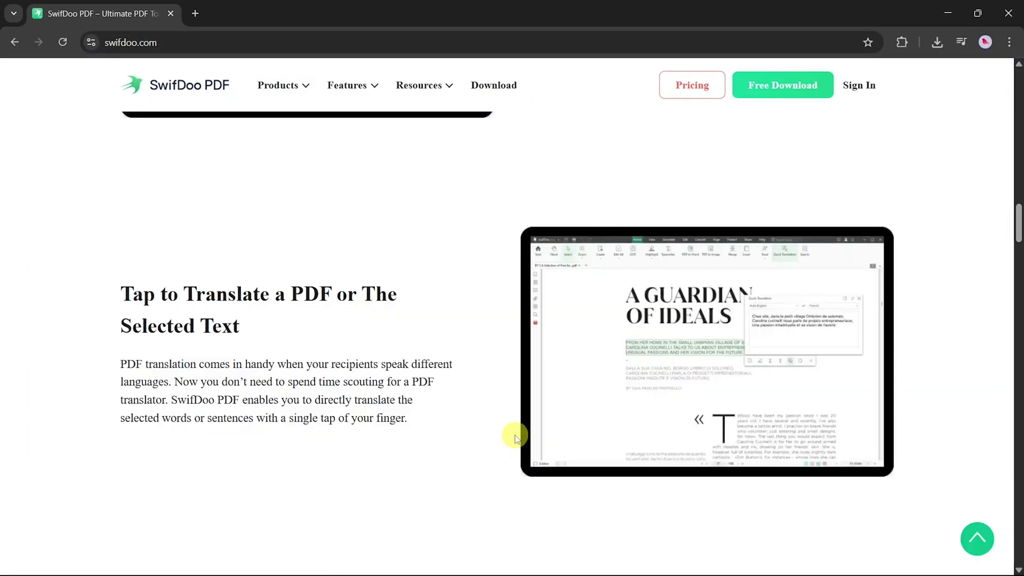
pyautogui.scroll(-5, 514, 437)
pyautogui.scroll(-3, 514, 435)
pyautogui.scroll(1, 514, 434)
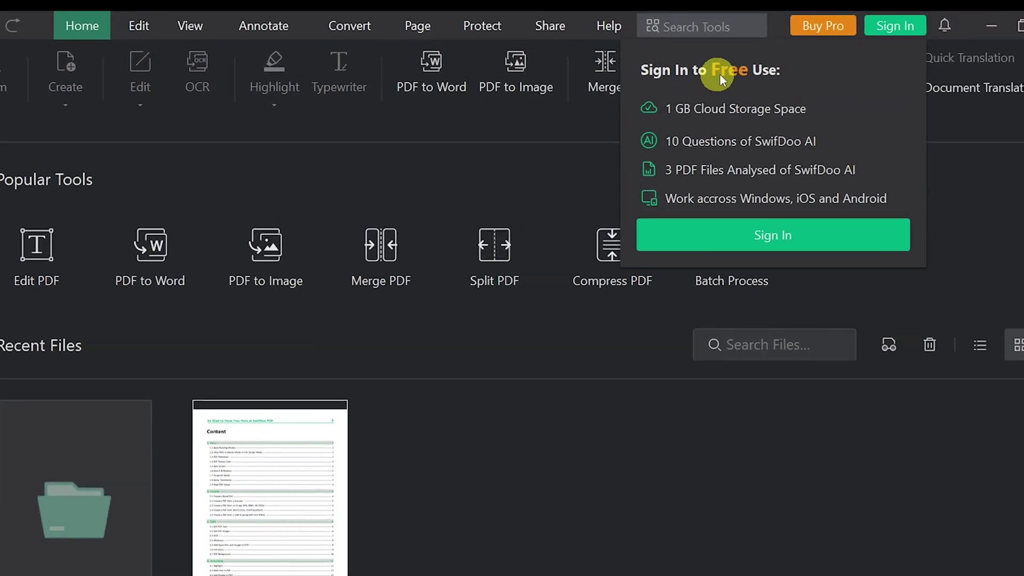
pyautogui.moveTo(900, 33)
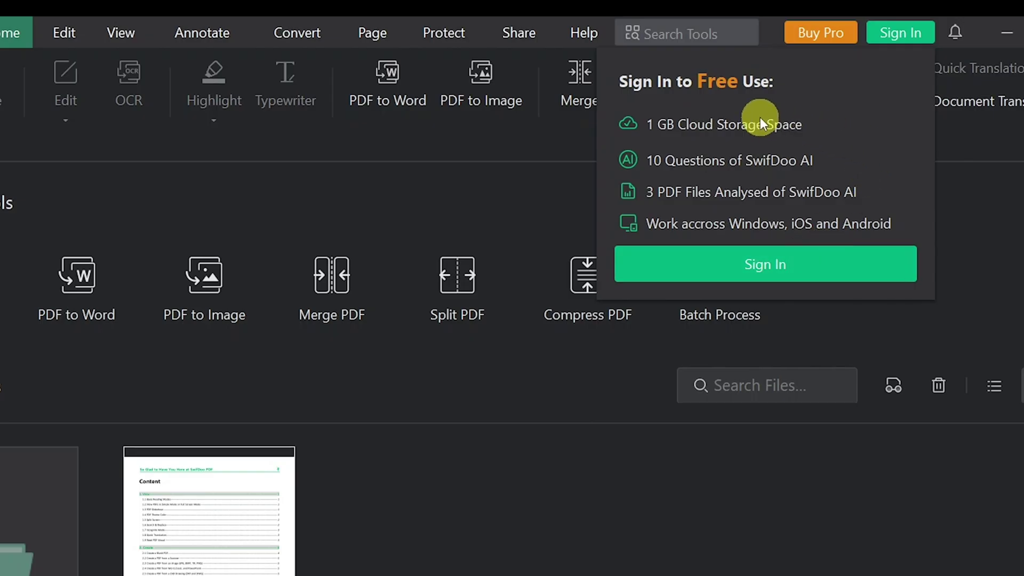
# - Bring up the sign-in window from the welcome popup's Sign In button
pyautogui.click(793, 263)
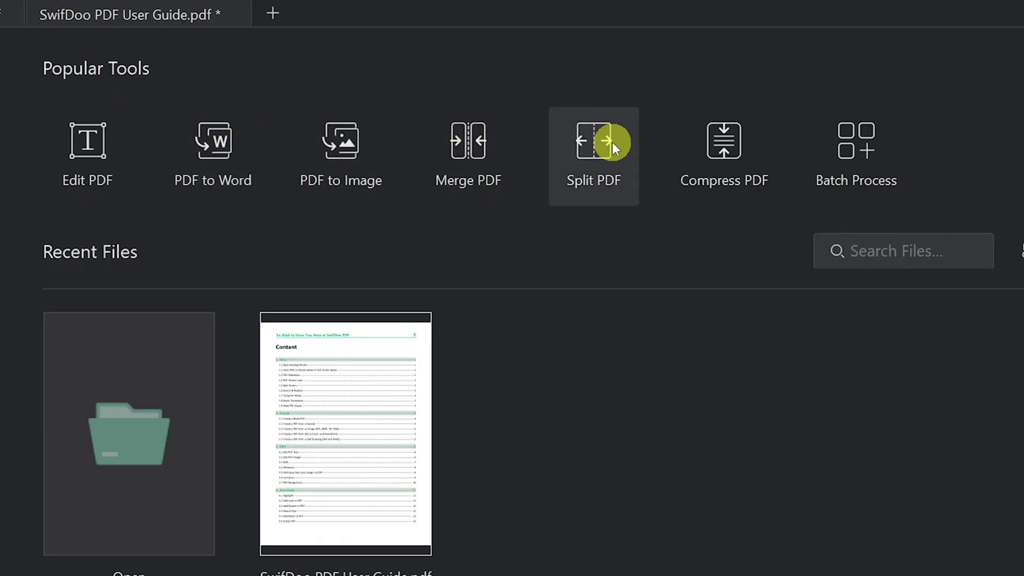
# - Look through the Batch Process tool categories from the Start page
pyautogui.click(824, 151)
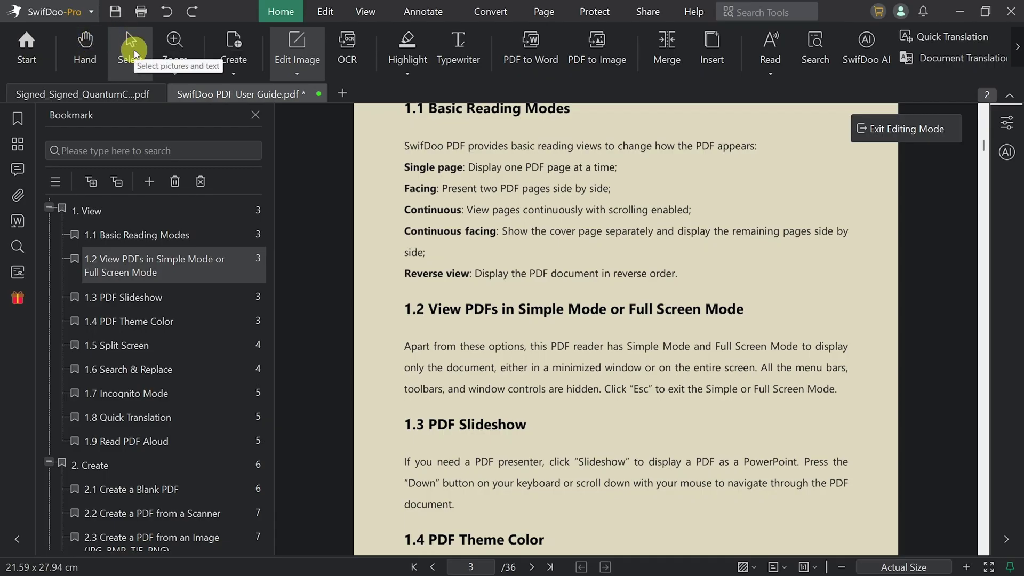
# - Change the page magnification and highlight the 1.2 Simple Mode paragraph in yellow
pyautogui.click(175, 76)
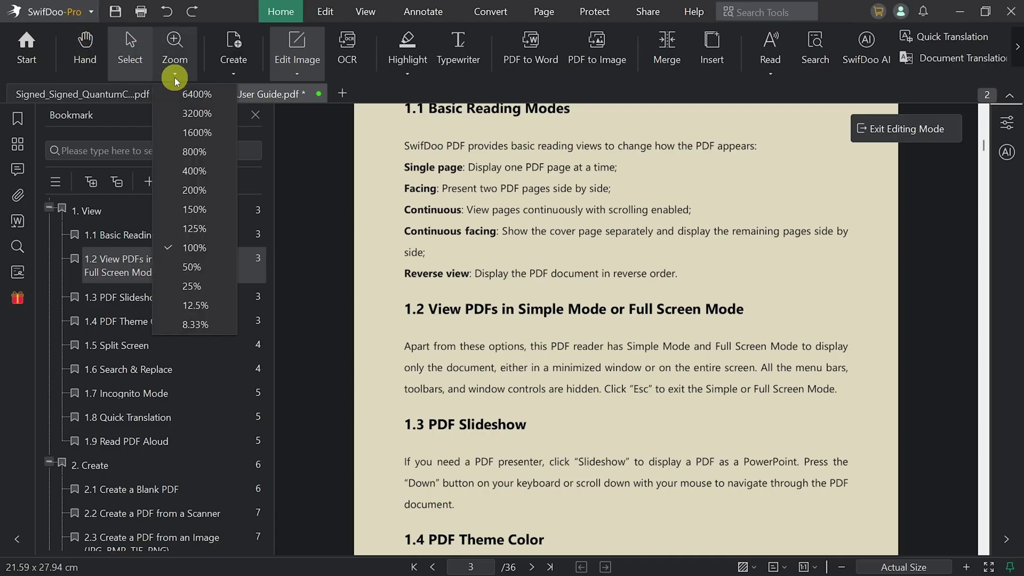
pyautogui.click(195, 247)
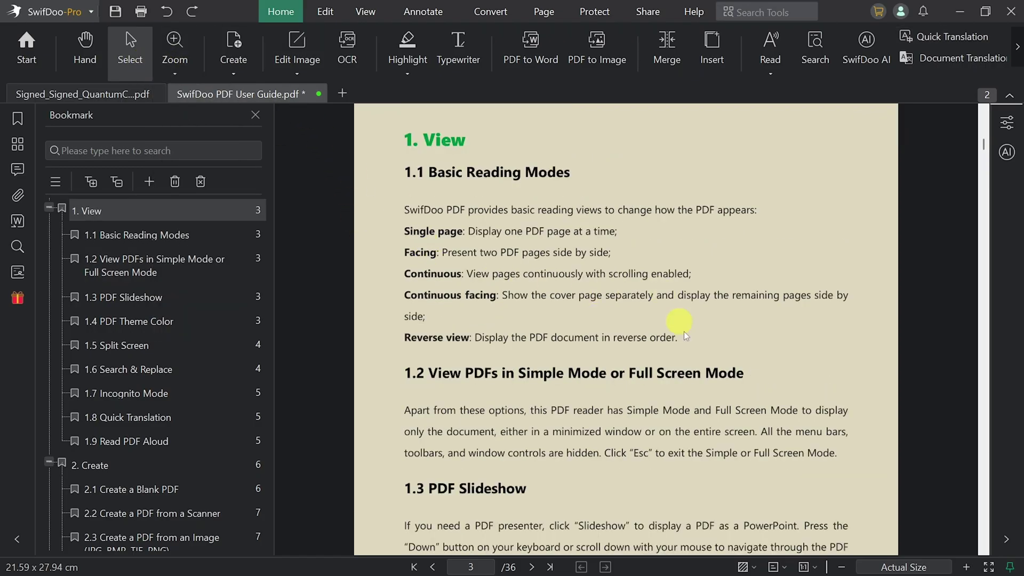
pyautogui.scroll(-2, 551, 245)
pyautogui.moveTo(551, 244); pyautogui.dragTo(398, 210)
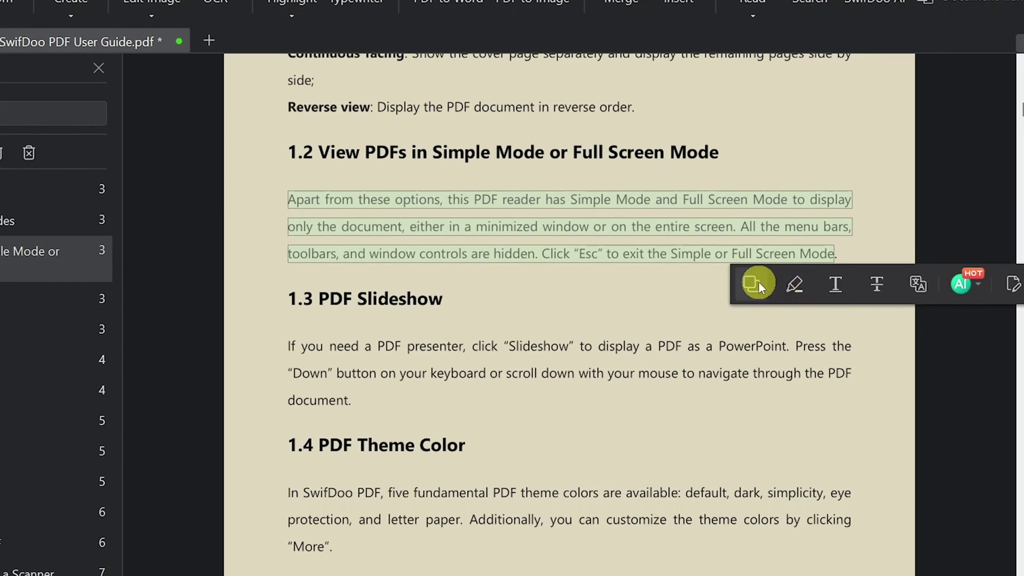
pyautogui.click(798, 288)
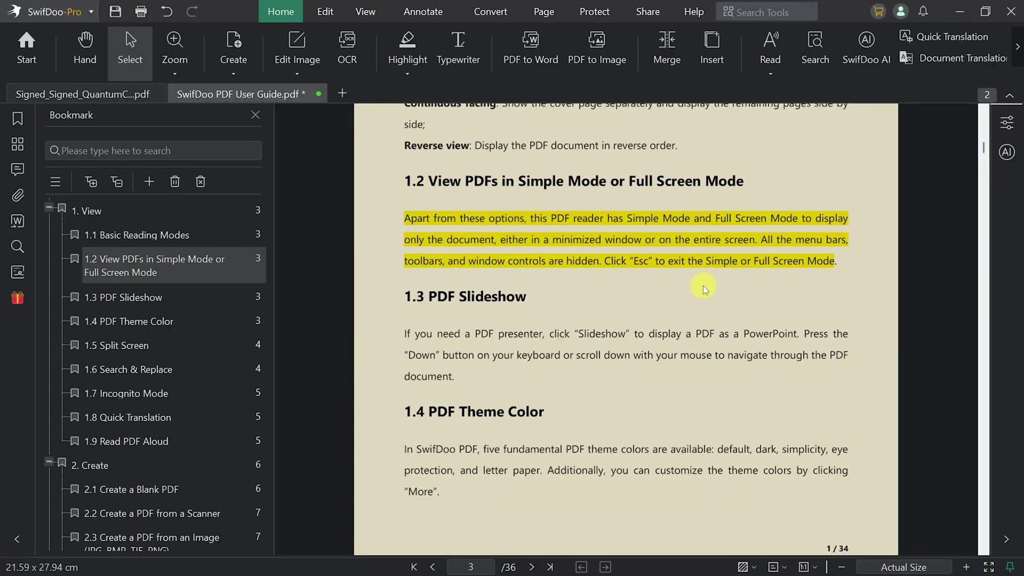
pyautogui.scroll(-1, 704, 290)
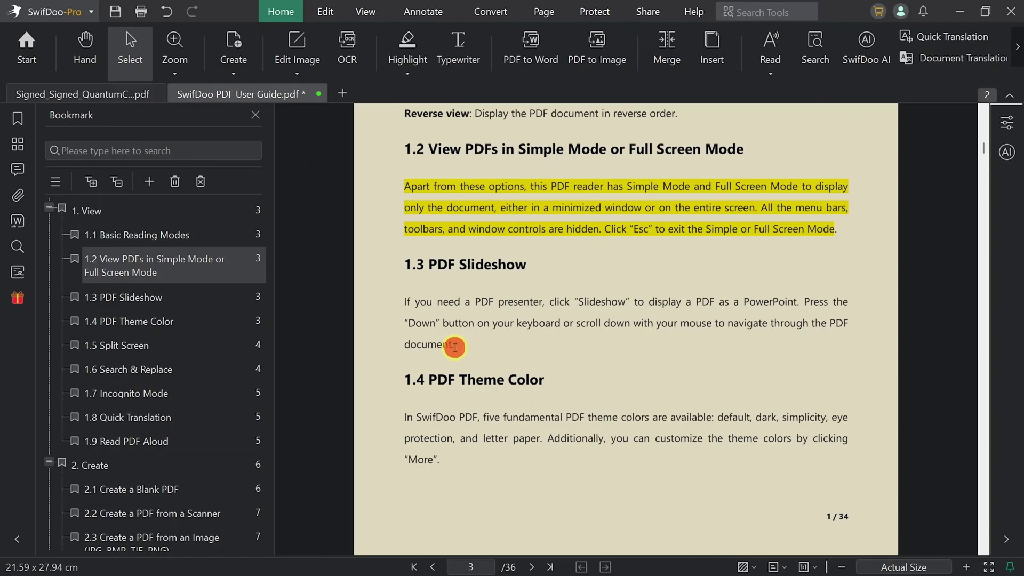
# - Underline the 1.3 Slideshow paragraph in red and quick-translate the Theme Color paragraph
pyautogui.moveTo(456, 345); pyautogui.dragTo(414, 299)
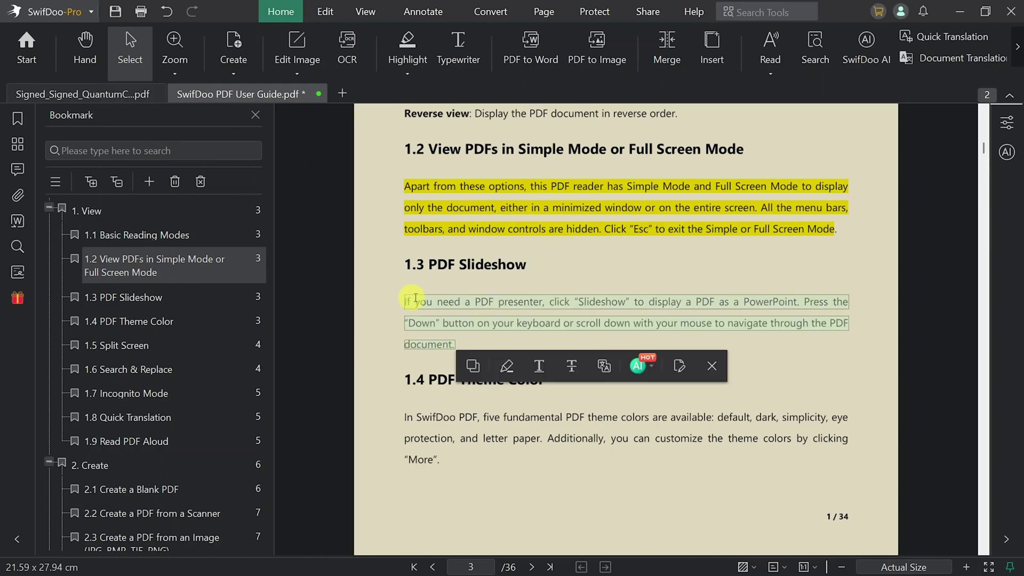
pyautogui.click(544, 365)
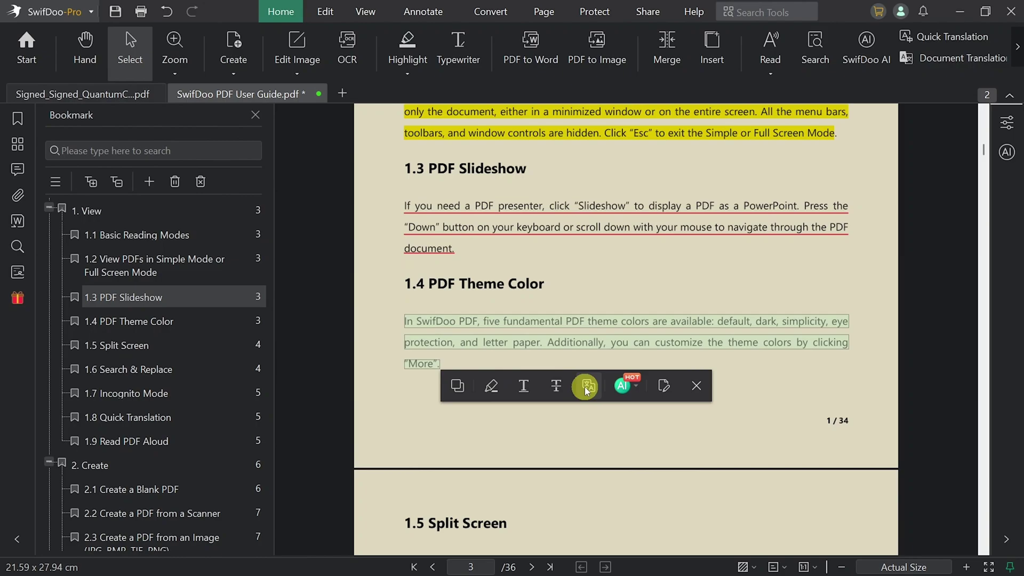
pyautogui.click(587, 387)
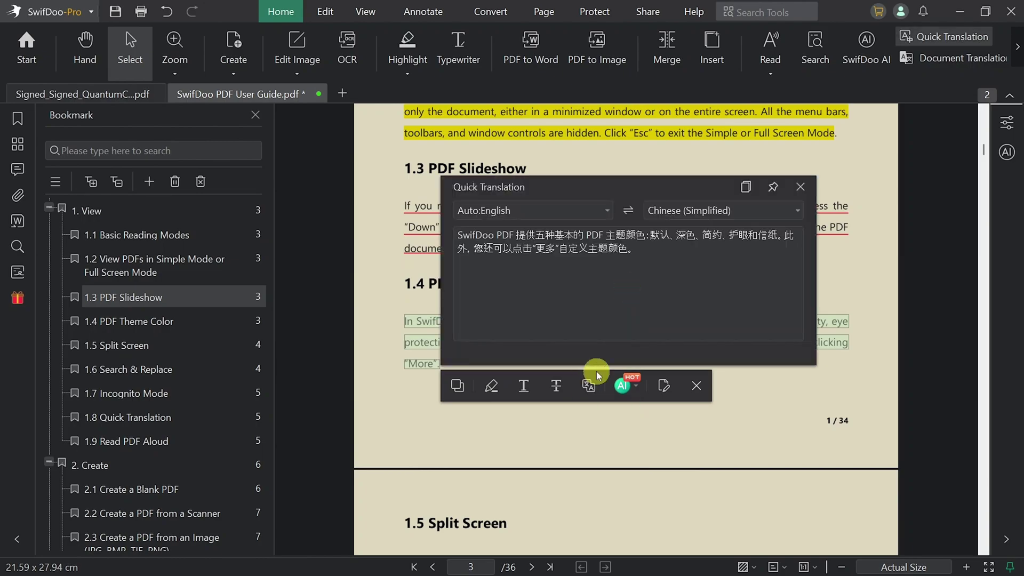
pyautogui.scroll(-3, 700, 210)
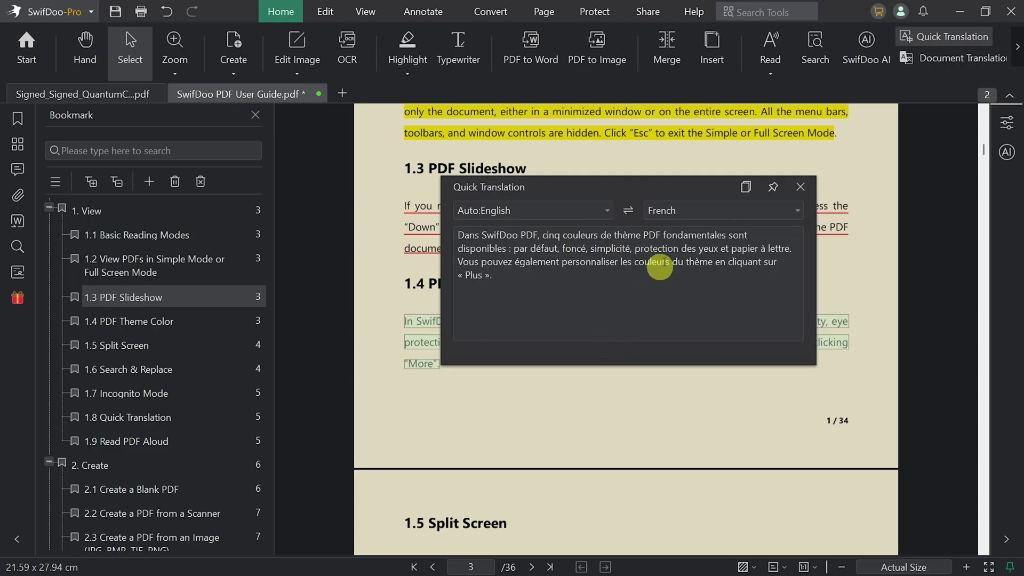
pyautogui.scroll(-2, 700, 210)
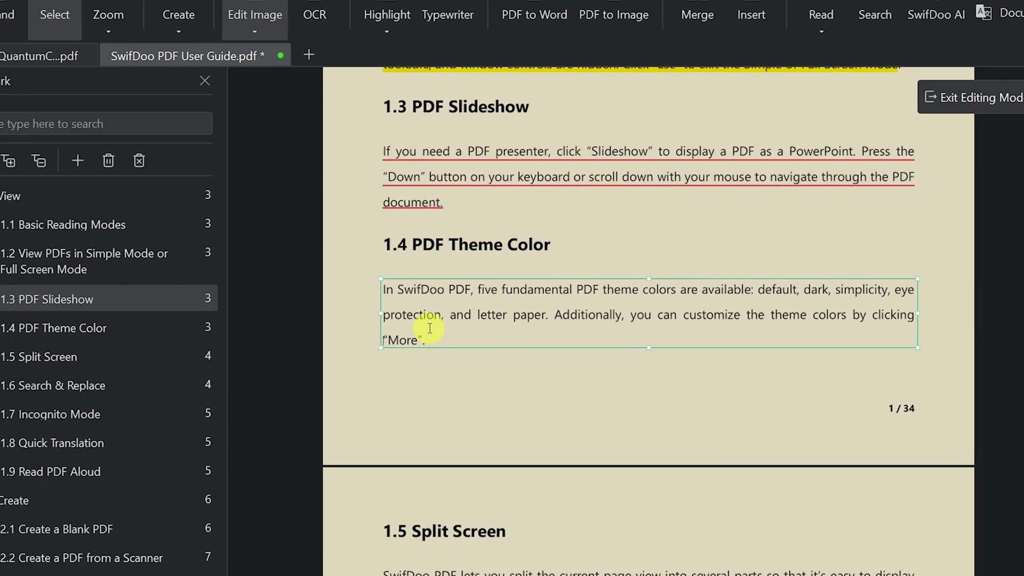
# - Delete the Theme Color paragraph's trailing text after 'More' to rewrite its ending
pyautogui.click(456, 326)
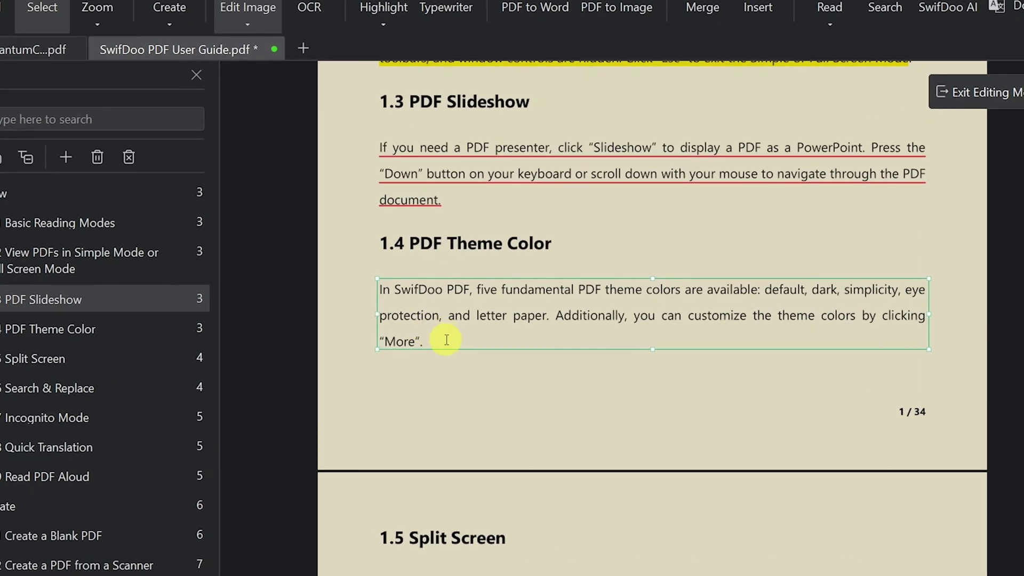
pyautogui.click(446, 340)
pyautogui.press('BackSpace')
pyautogui.press('BackSpace')
pyautogui.press('BackSpace')
pyautogui.press('BackSpace')
pyautogui.press('BackSpace')
pyautogui.press('BackSpace')
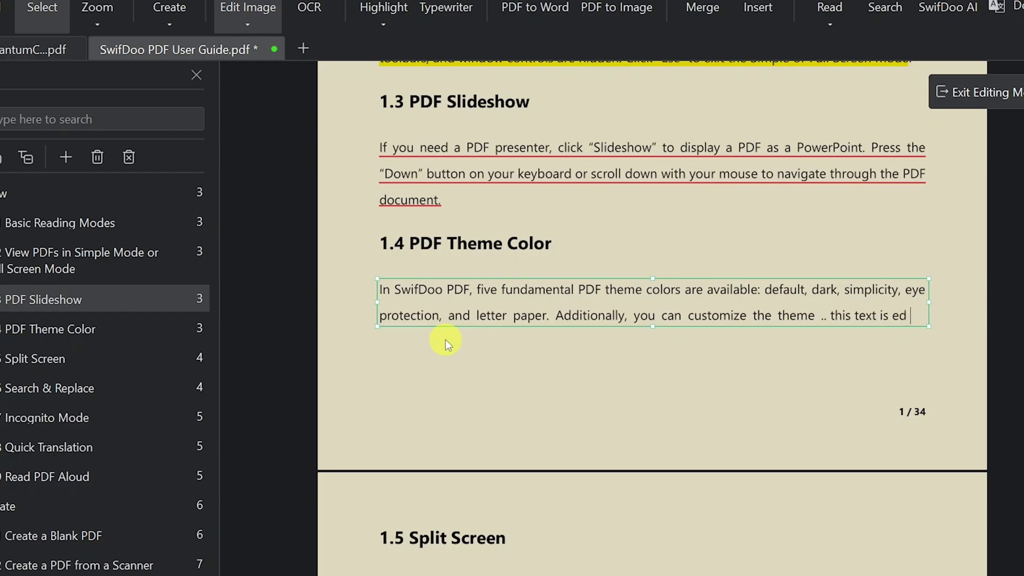
pyautogui.write('ited')
# - Get an AI summary of the edited Theme Color paragraph, then an AI rewrite
pyautogui.click(470, 388)
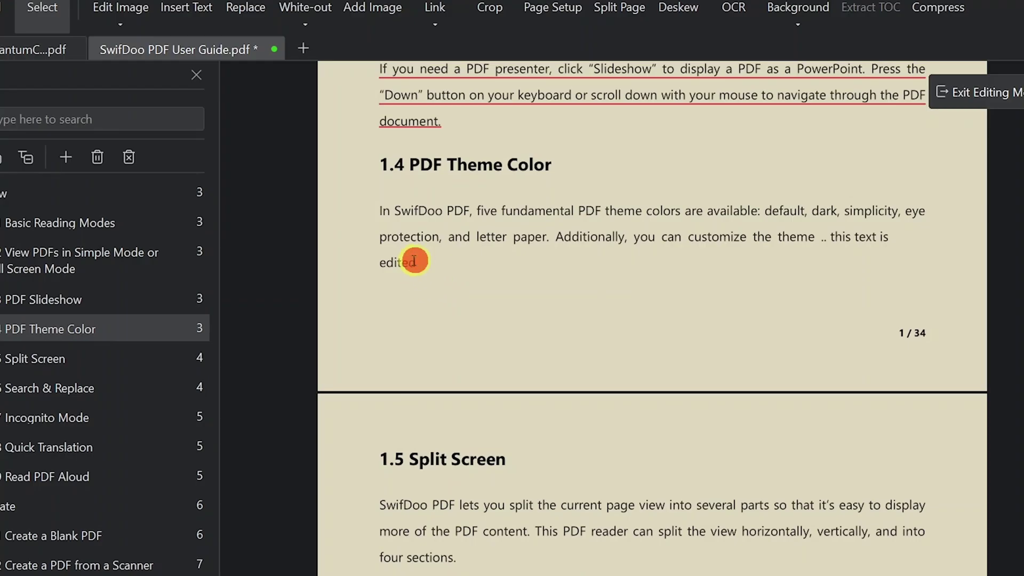
pyautogui.click(375, 223)
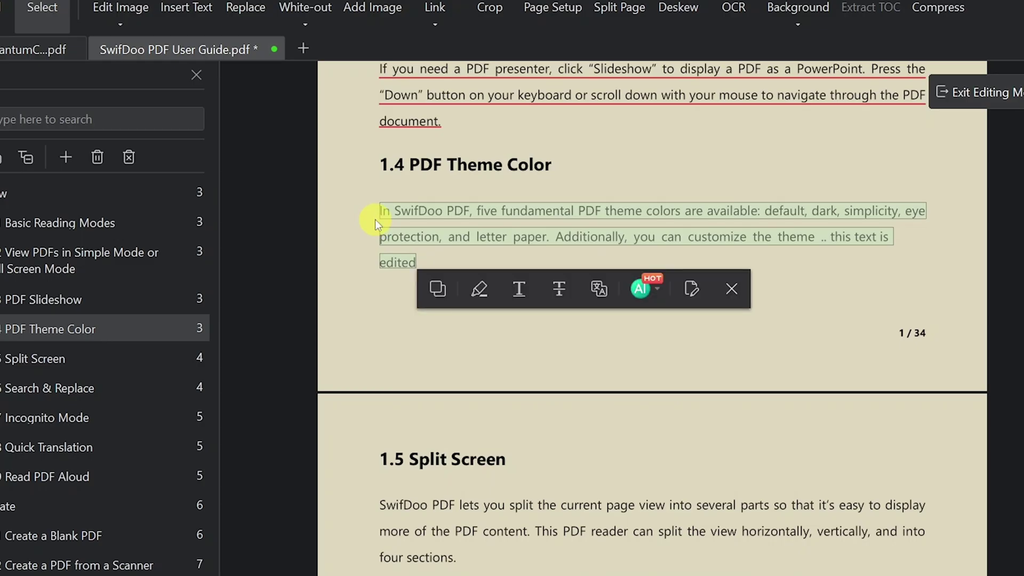
pyautogui.click(639, 290)
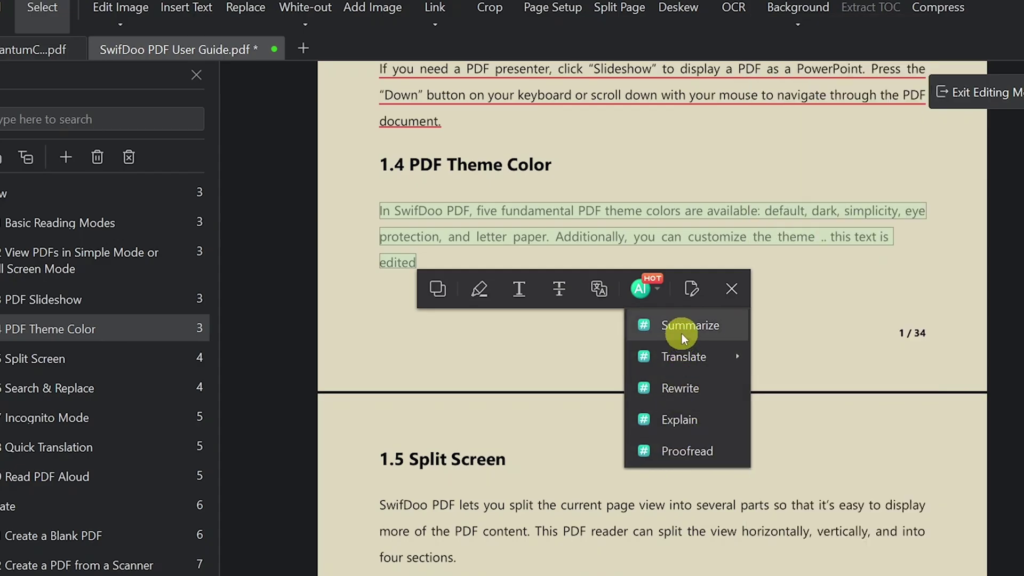
pyautogui.click(684, 325)
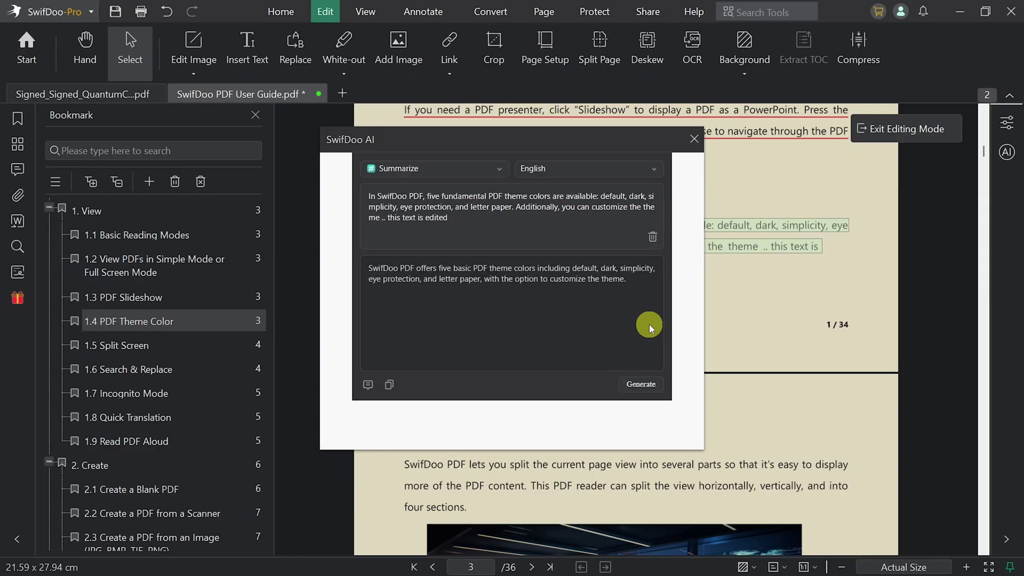
pyautogui.press('Escape')
pyautogui.click(649, 375)
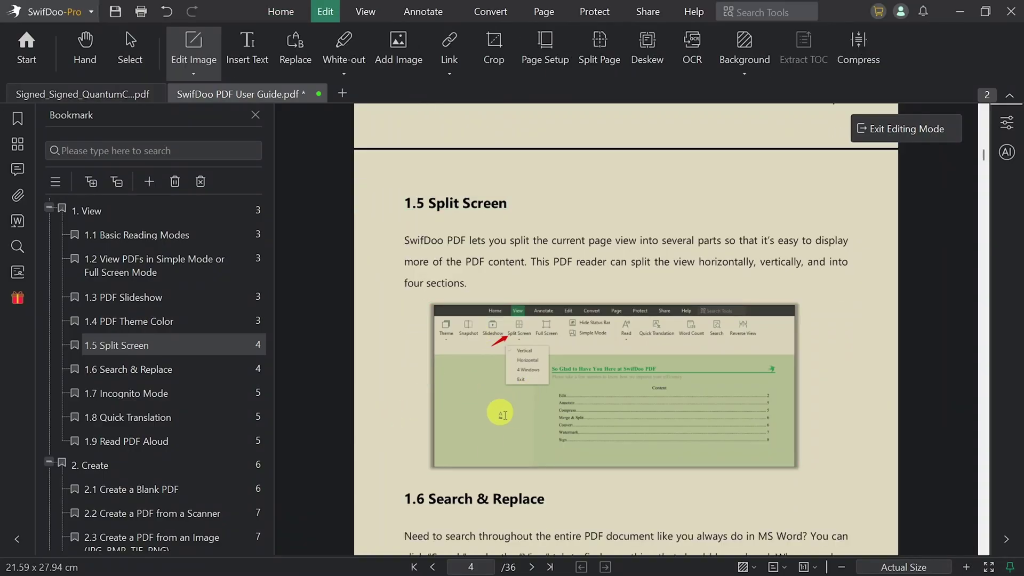
# - Rotate the Split Screen screenshot left and back, mirror it horizontally, and exit image editing
pyautogui.click(500, 414)
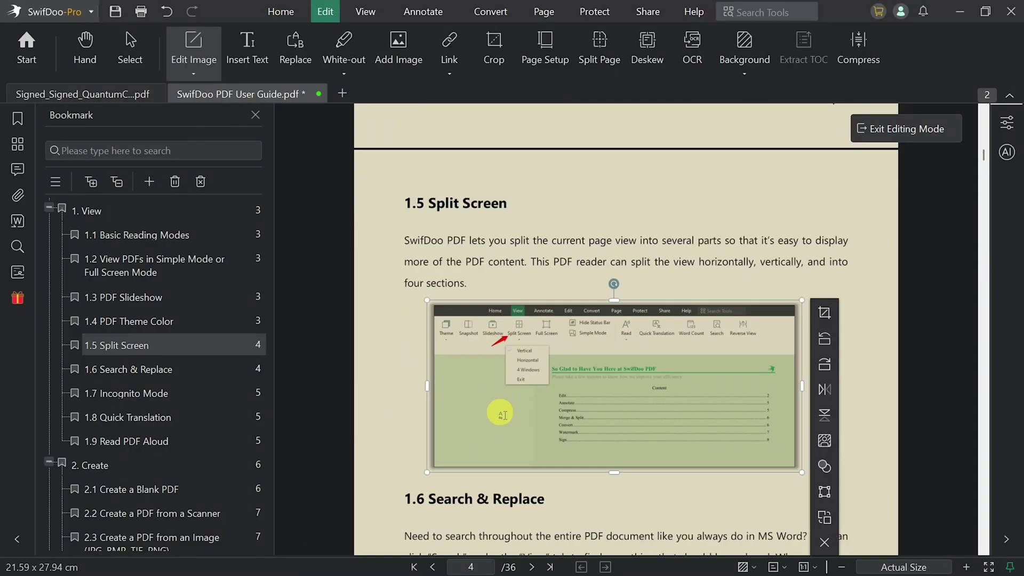
pyautogui.click(824, 338)
pyautogui.click(724, 267)
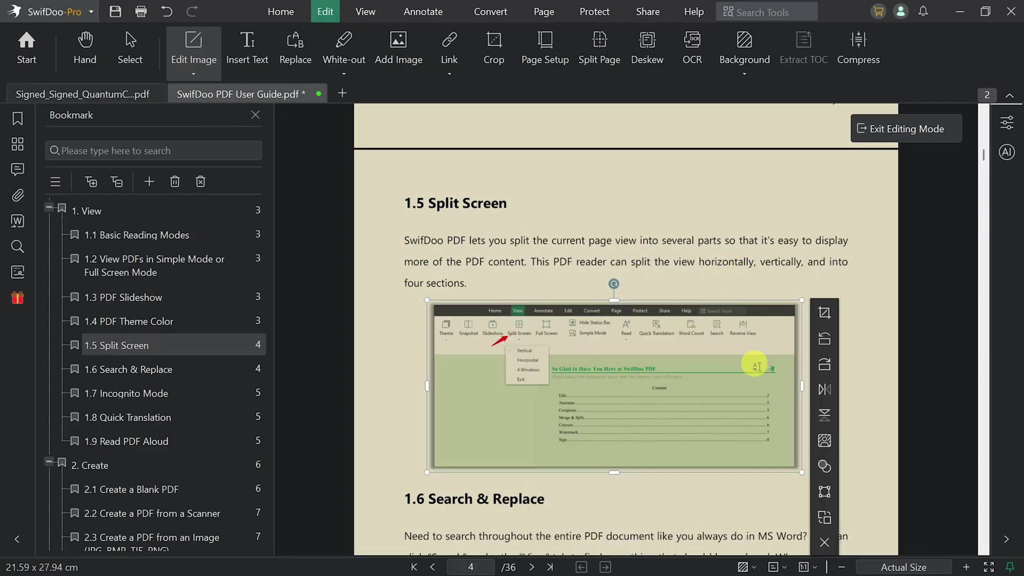
pyautogui.click(831, 392)
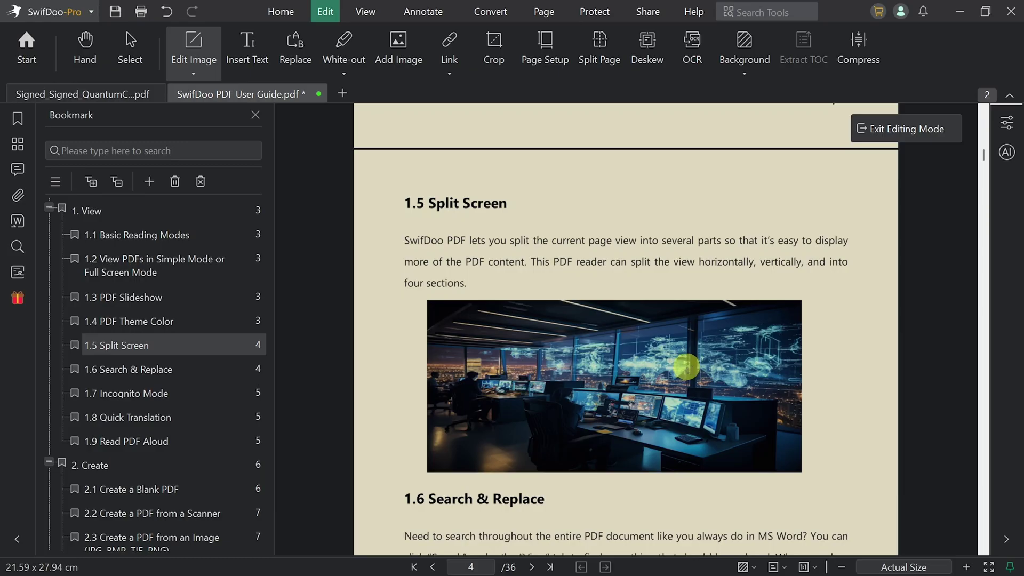
pyautogui.press('Escape')
pyautogui.scroll(-3, 317, 209)
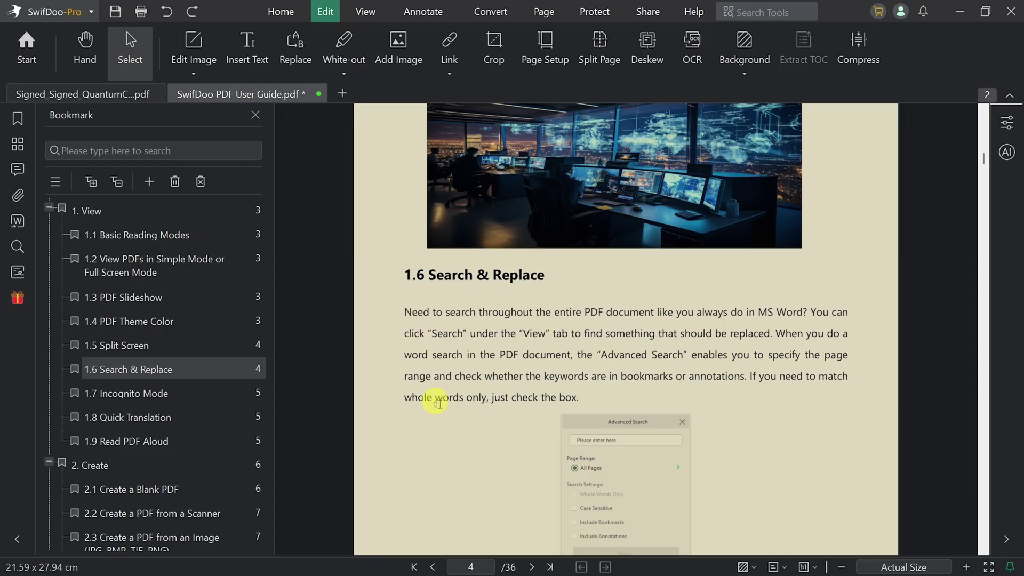
pyautogui.scroll(2, 443, 319)
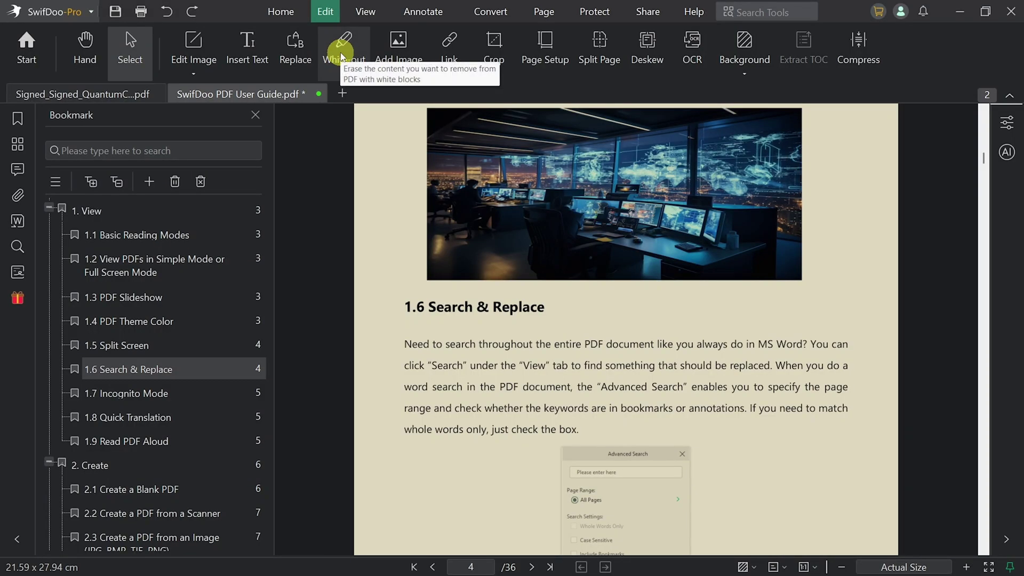
# - Choose a white-out colour and cover the second line of the 1.6 Search & Replace paragraph
pyautogui.click(342, 56)
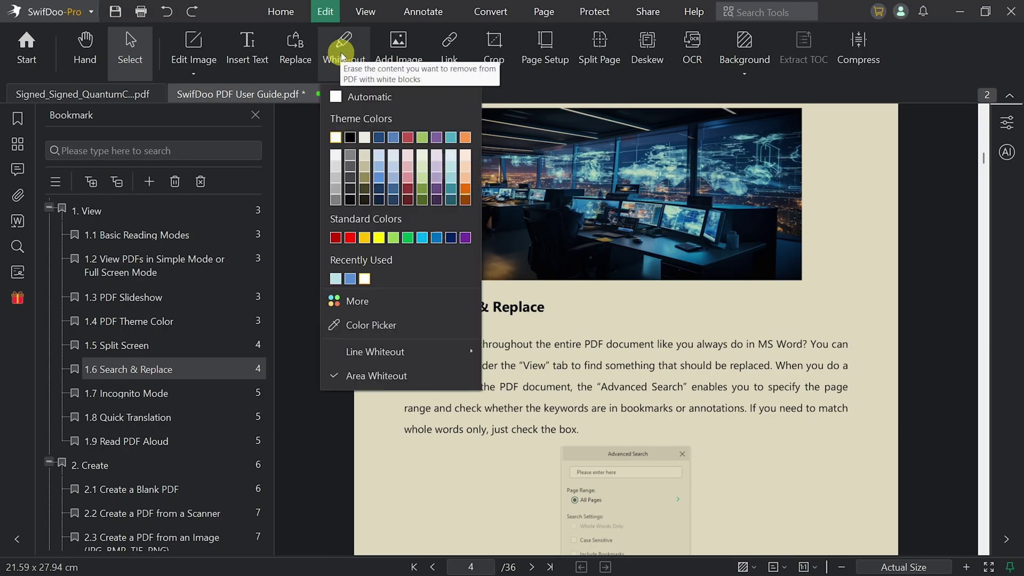
pyautogui.click(349, 51)
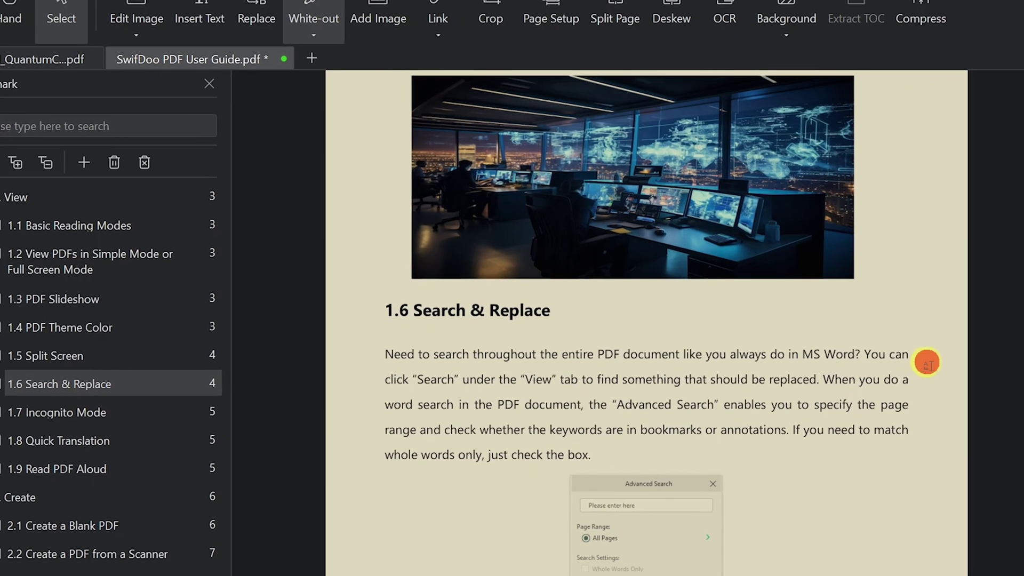
pyautogui.moveTo(926, 362)
pyautogui.mouseDown()
pyautogui.moveTo(608, 394)
pyautogui.moveTo(374, 396)
pyautogui.mouseUp()
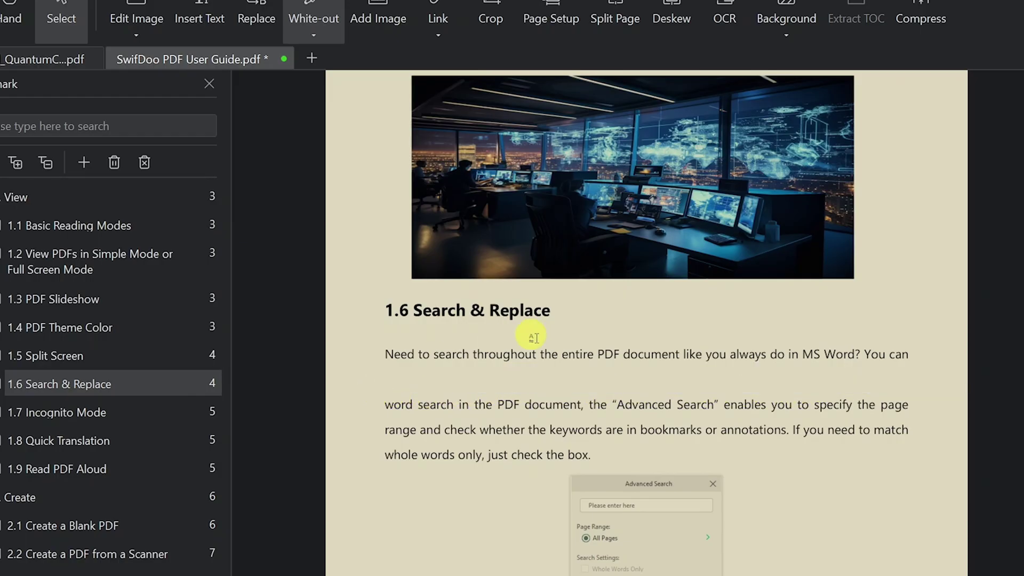
pyautogui.moveTo(920, 393); pyautogui.dragTo(388, 421)
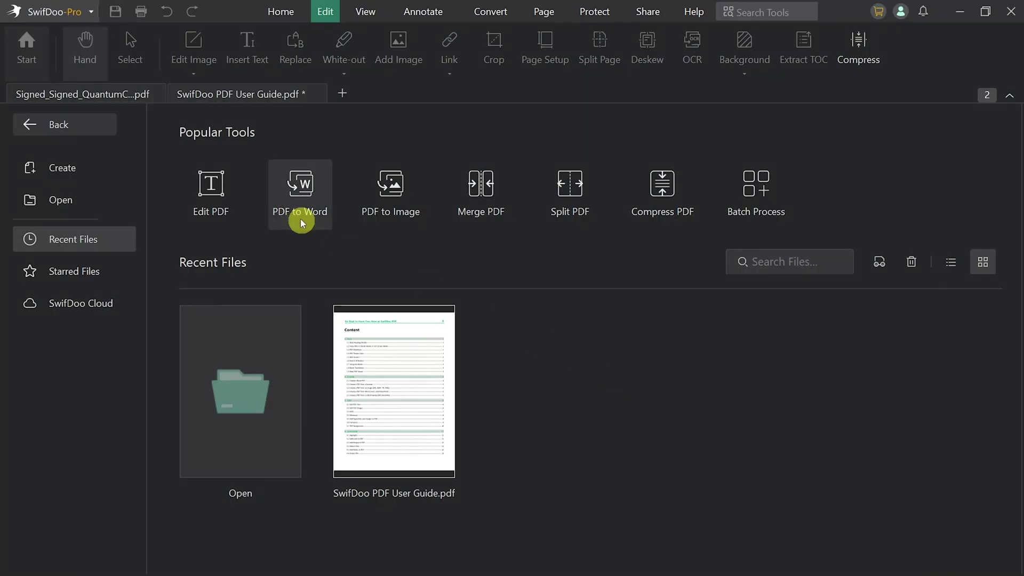
# - Start the User Guide's PDF-to-Word conversion, then merge the three listed PDFs
pyautogui.click(288, 188)
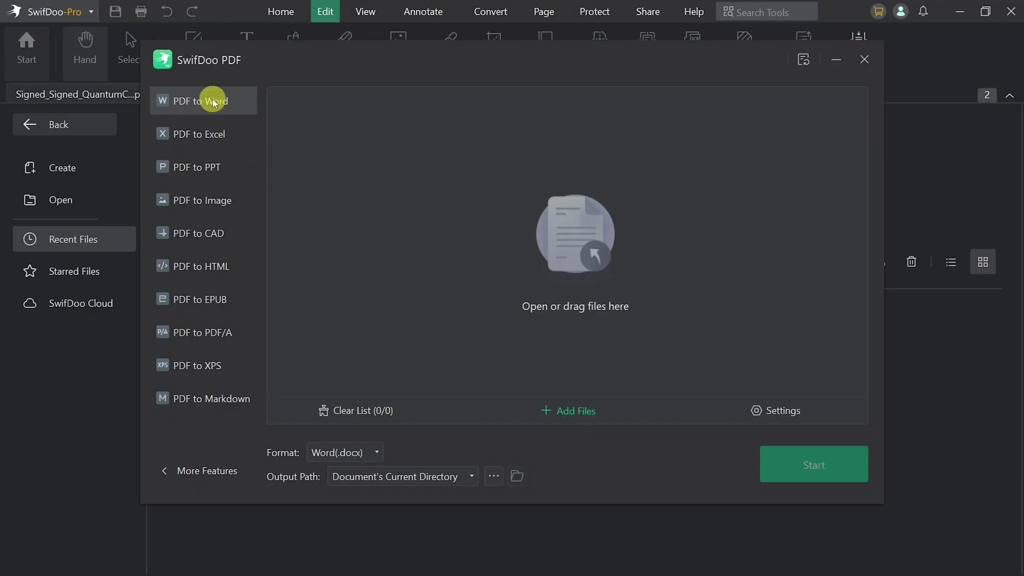
pyautogui.click(582, 412)
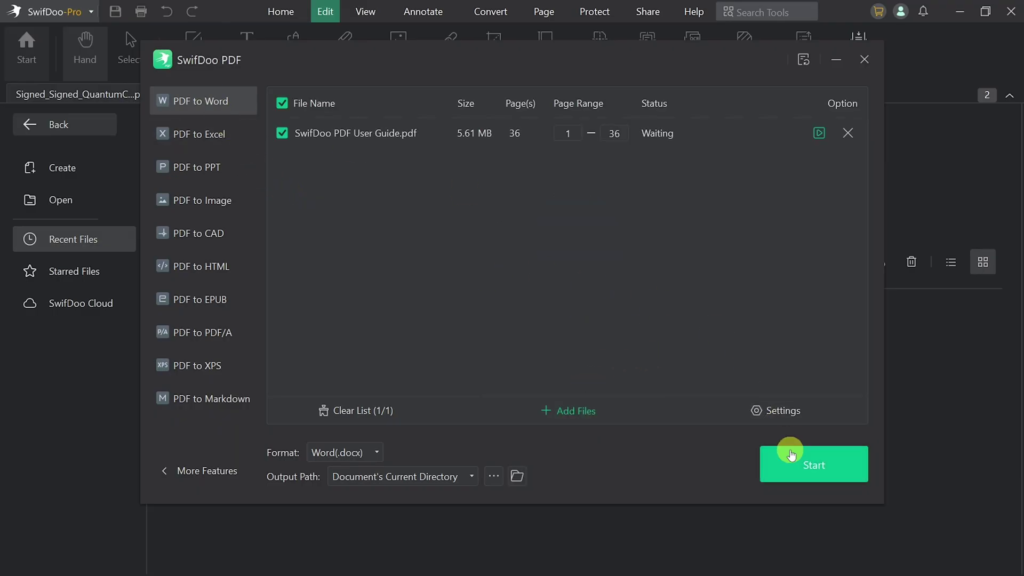
pyautogui.click(788, 130)
pyautogui.scroll(-3, 644, 331)
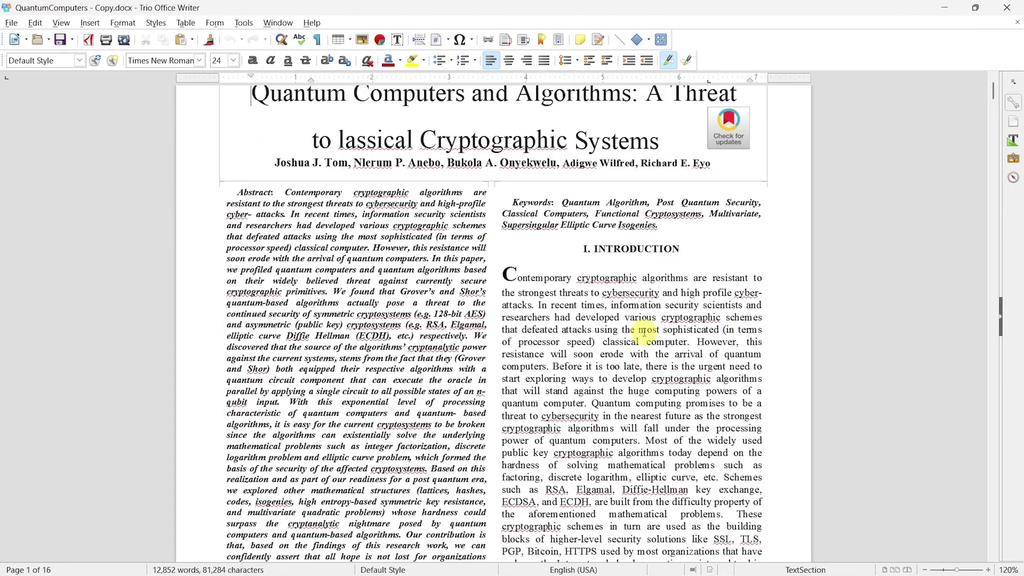
pyautogui.scroll(-5, 644, 332)
pyautogui.scroll(-5, 643, 331)
pyautogui.scroll(-3, 644, 331)
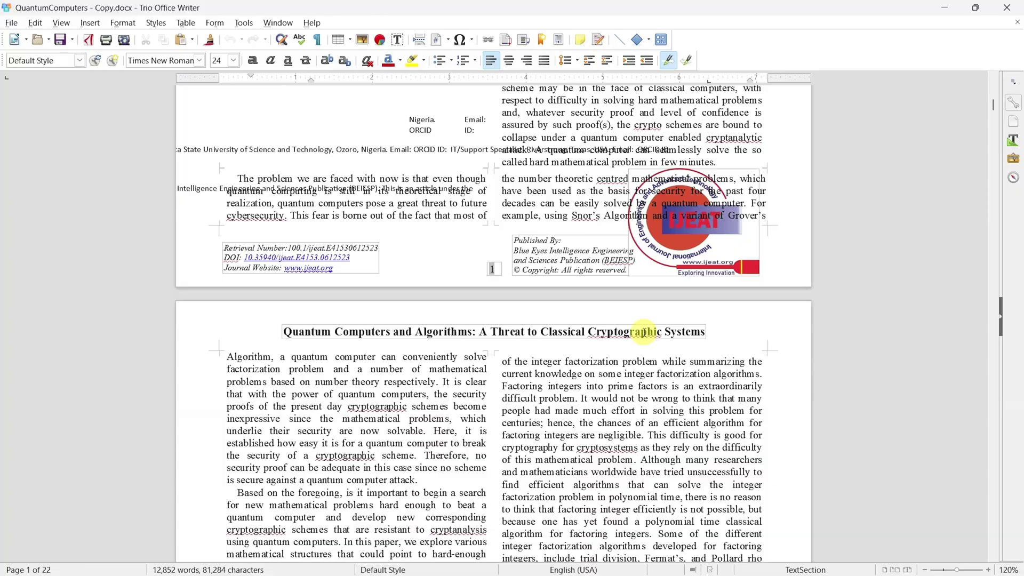
pyautogui.scroll(5, 644, 331)
pyautogui.scroll(5, 644, 331)
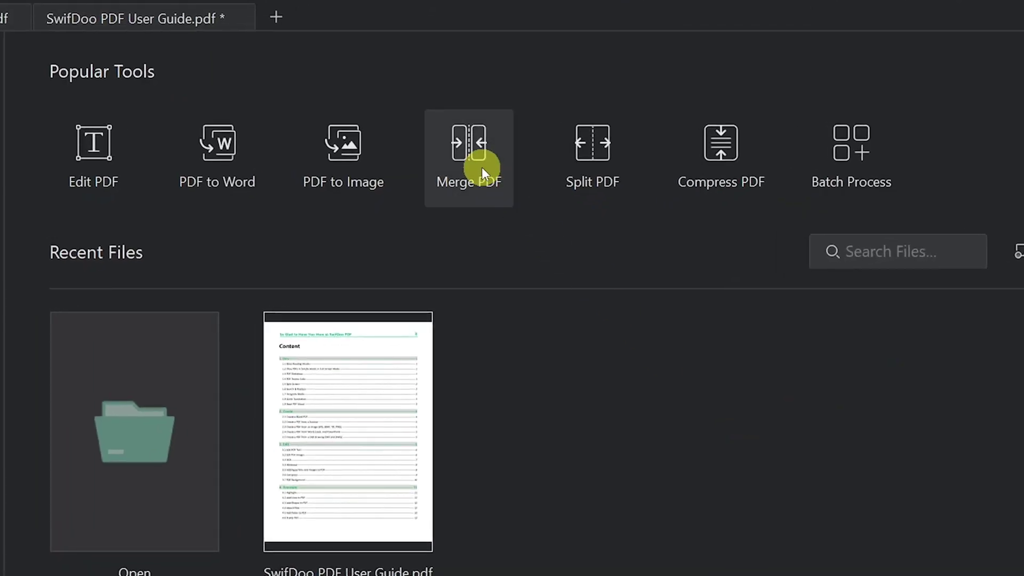
pyautogui.click(482, 168)
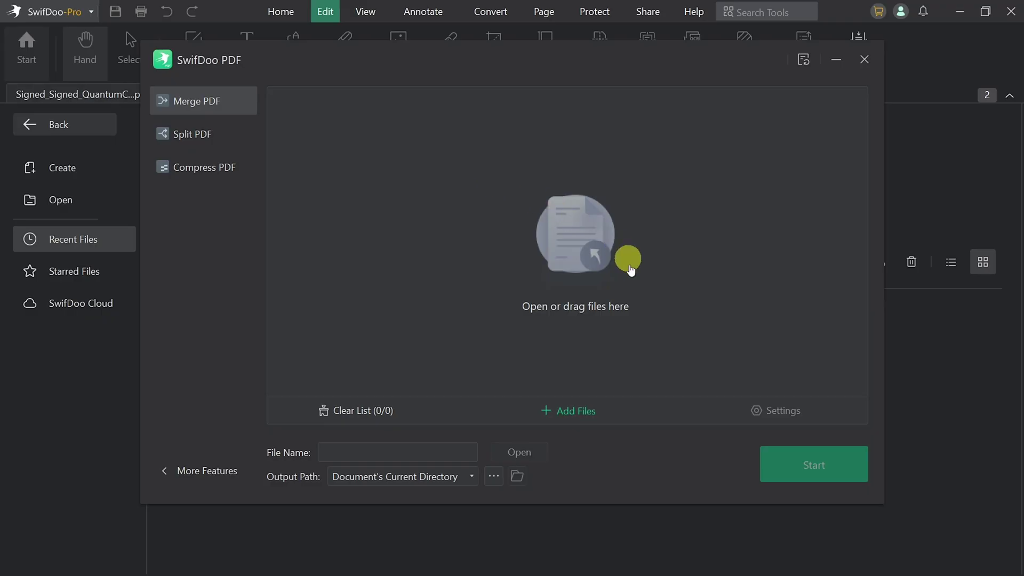
pyautogui.click(811, 462)
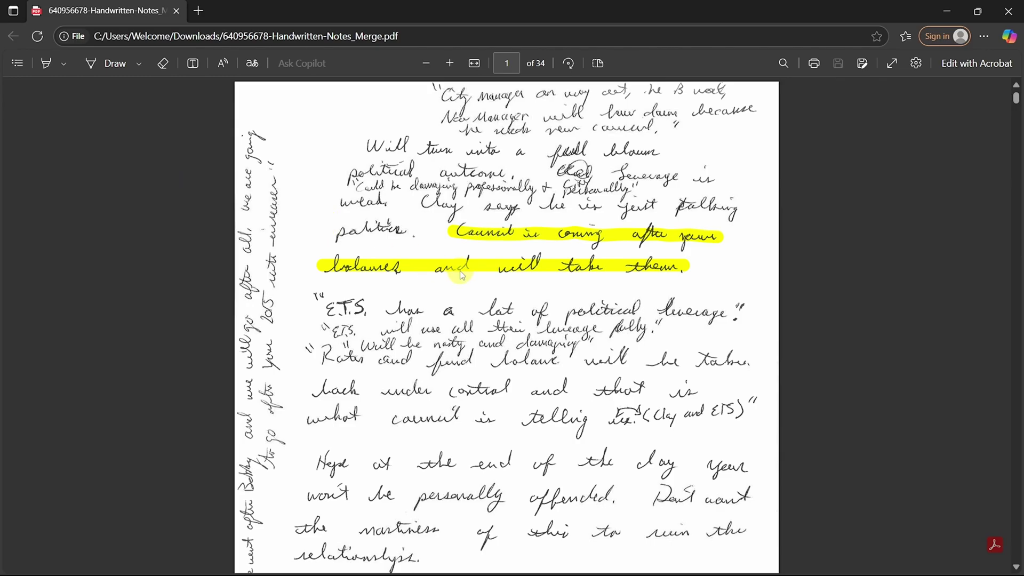
pyautogui.scroll(-5, 460, 271)
pyautogui.scroll(-5, 463, 273)
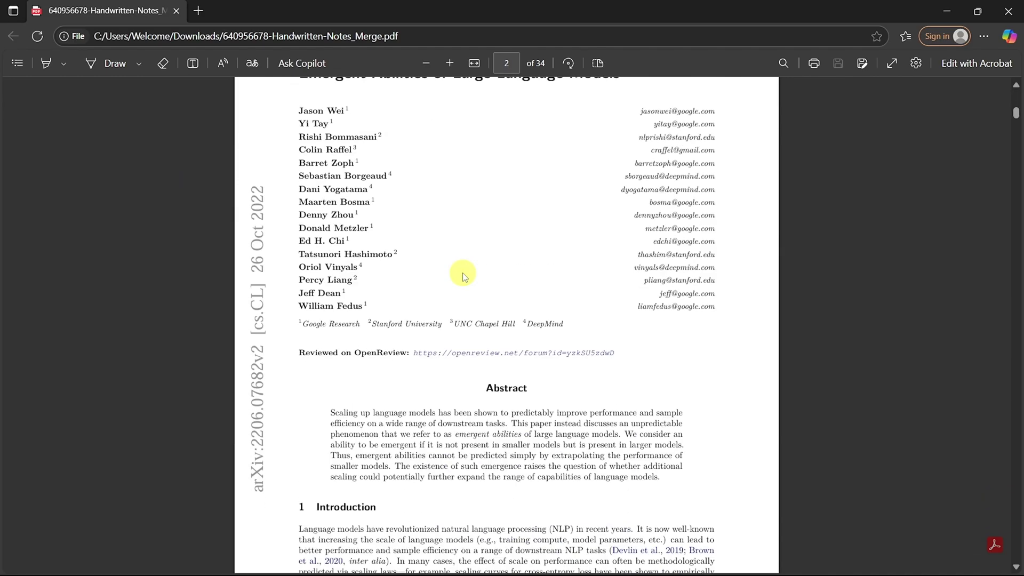
pyautogui.scroll(-5, 463, 273)
pyautogui.scroll(-5, 463, 273)
pyautogui.scroll(-5, 463, 273)
pyautogui.scroll(-5, 816, 253)
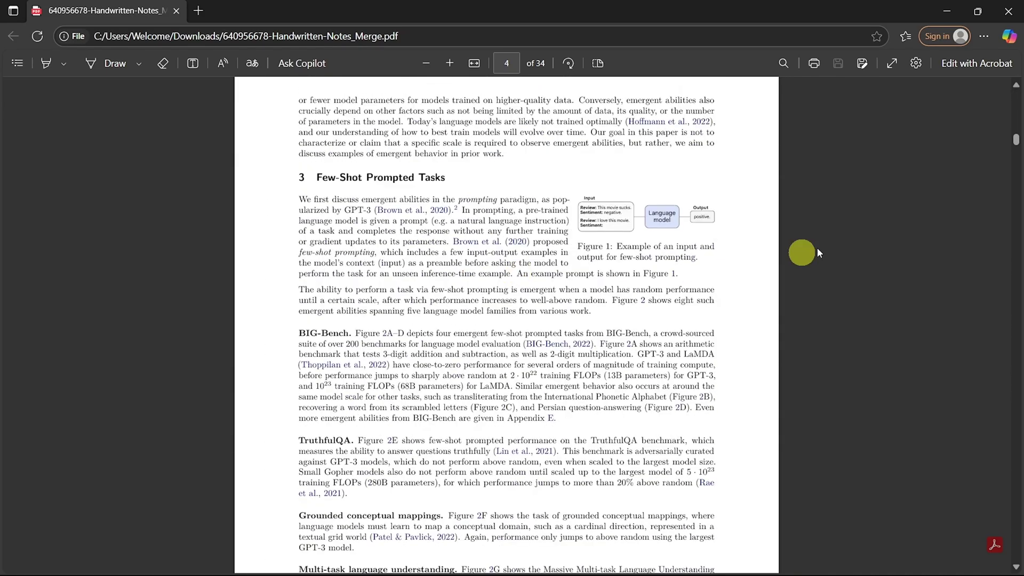
pyautogui.moveTo(1016, 138); pyautogui.dragTo(1016, 157)
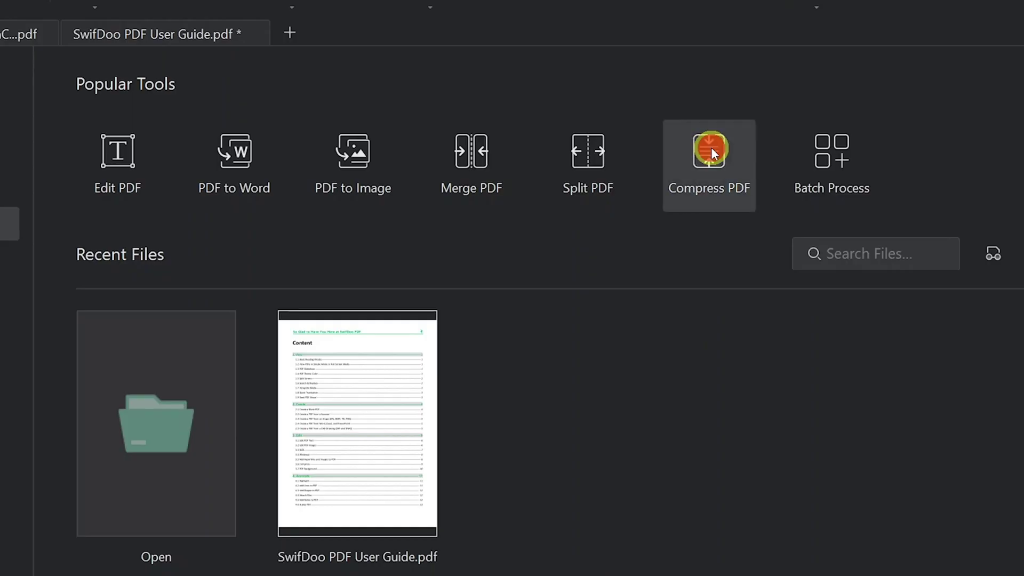
# - Launch the Compress PDF tool from the Start screen
pyautogui.click(710, 149)
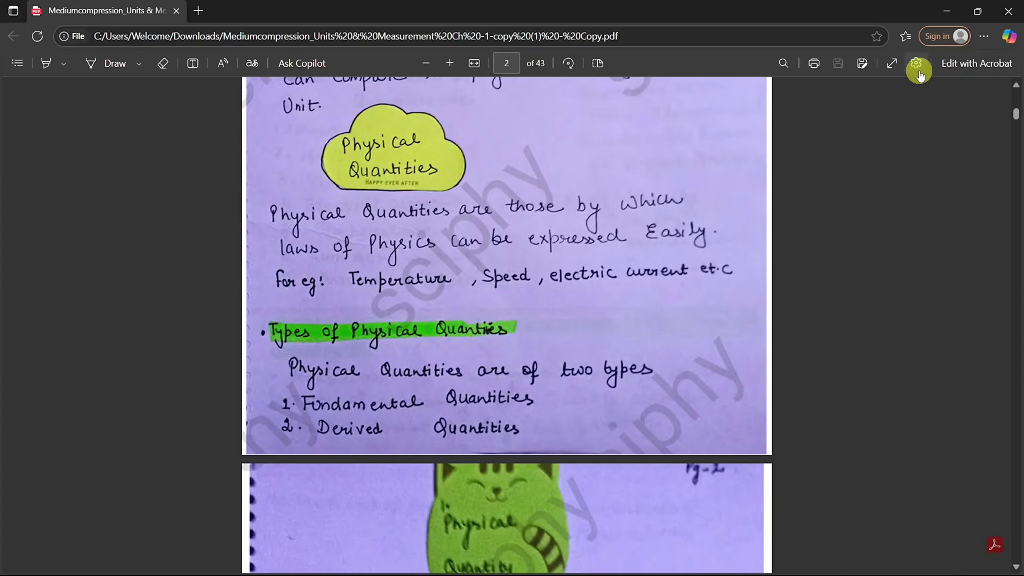
# - Show the compressed notes PDF's document properties from Edge's viewer options menu
pyautogui.click(919, 70)
pyautogui.click(899, 127)
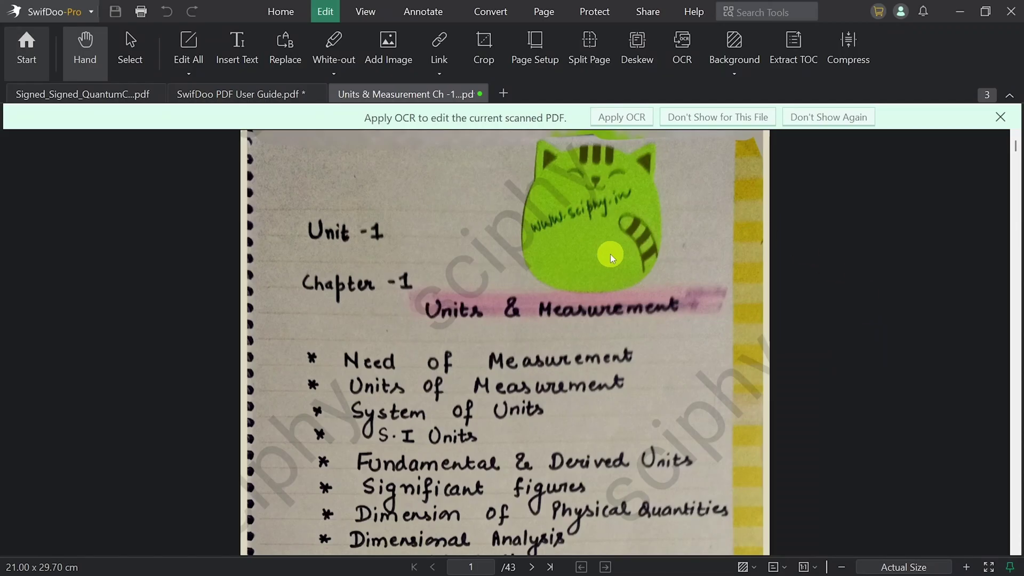
pyautogui.scroll(-3, 627, 256)
pyautogui.scroll(-2, 628, 257)
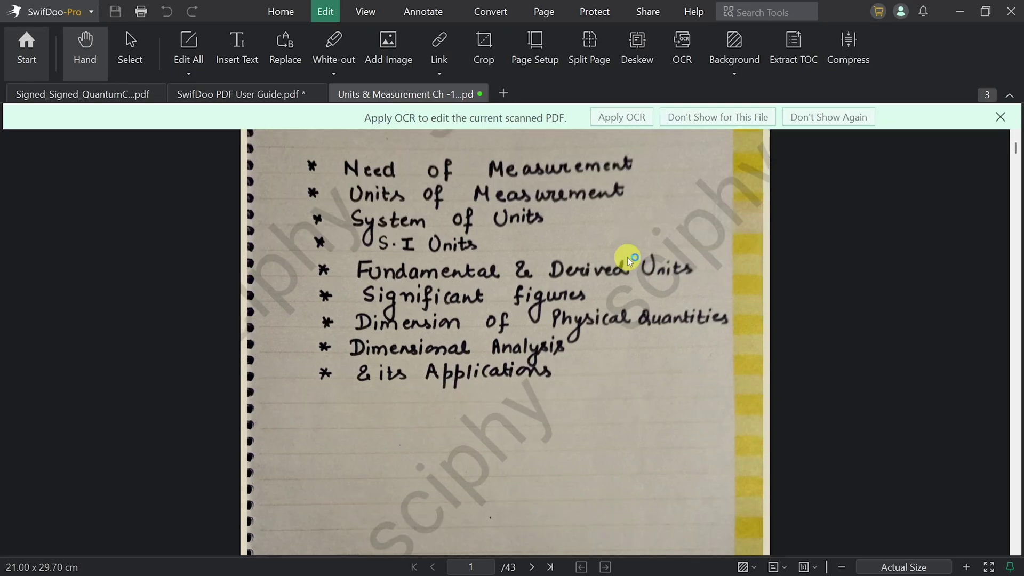
pyautogui.scroll(-3, 627, 257)
pyautogui.scroll(-2, 628, 257)
pyautogui.scroll(-2, 628, 256)
pyautogui.scroll(-5, 628, 257)
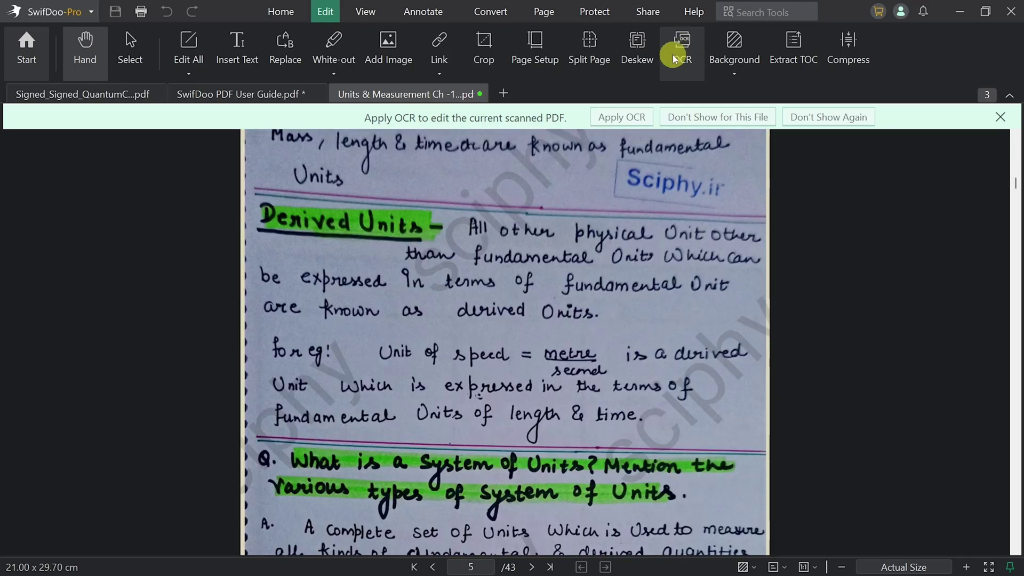
# - Recognize English text on the current page (page 5) of the Units & Measurement notes
pyautogui.click(673, 55)
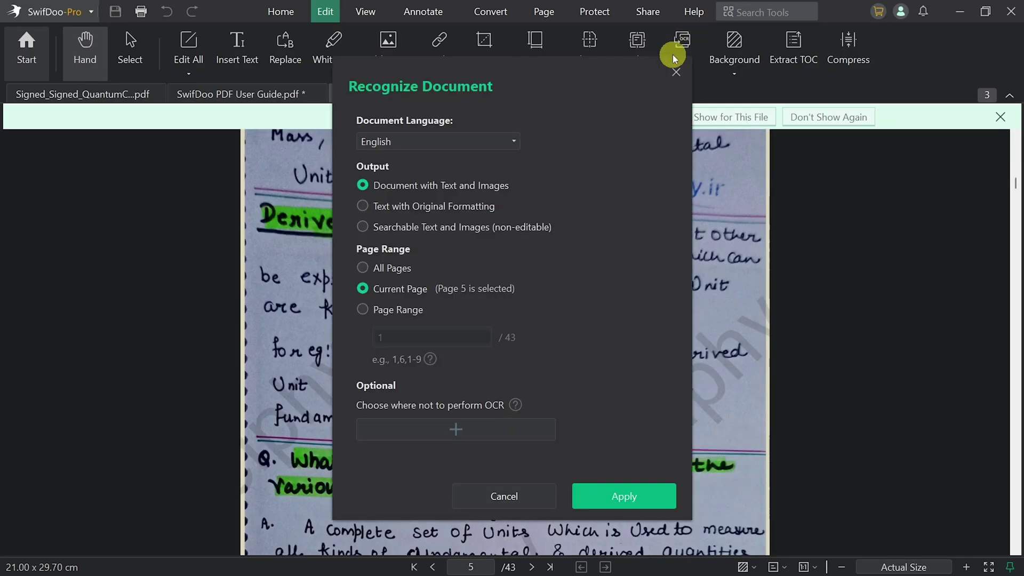
pyautogui.click(407, 146)
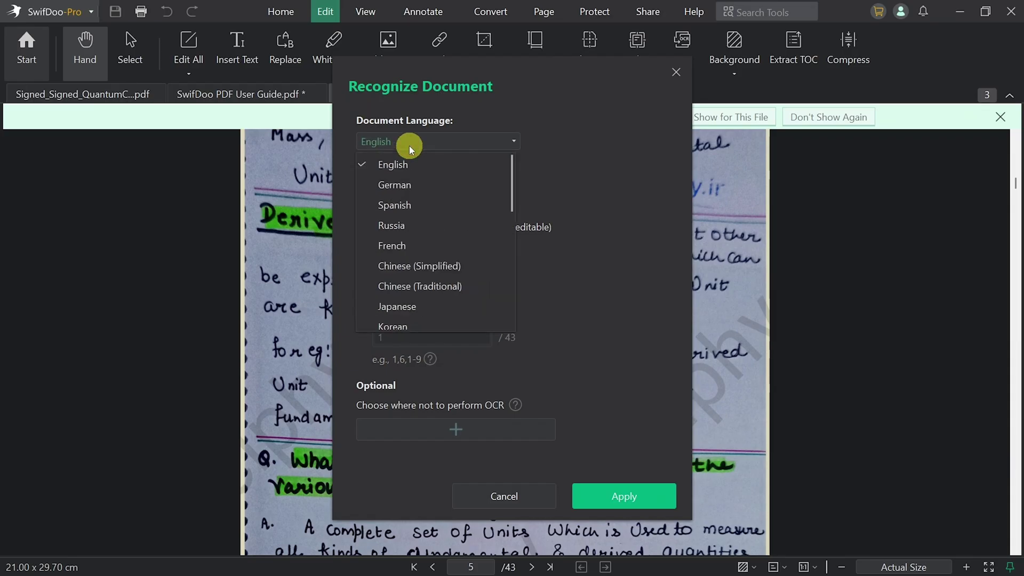
pyautogui.click(592, 182)
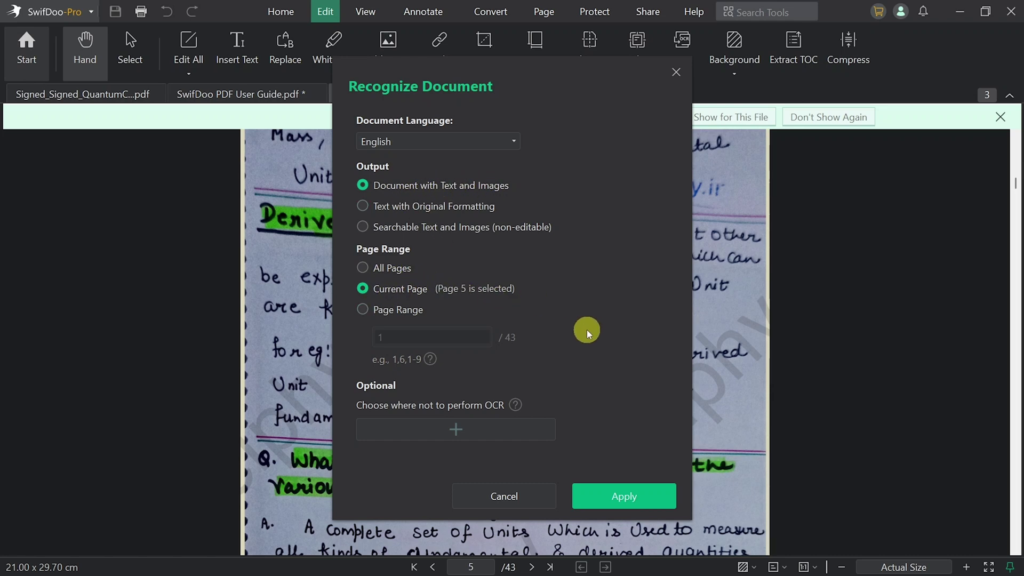
pyautogui.click(624, 494)
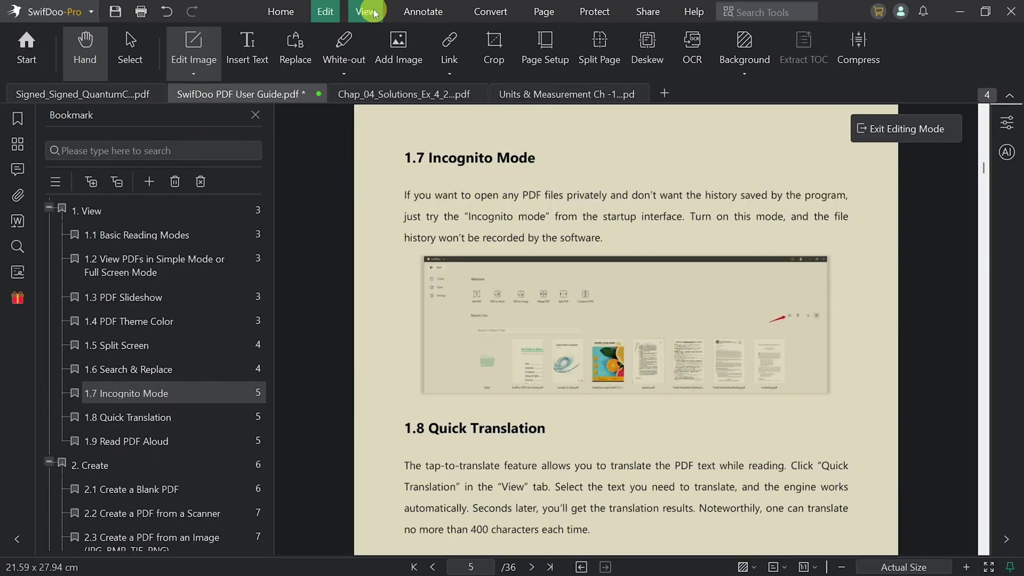
# - Try the Simplicity and then the Eye Protection page themes on the User Guide
pyautogui.click(367, 13)
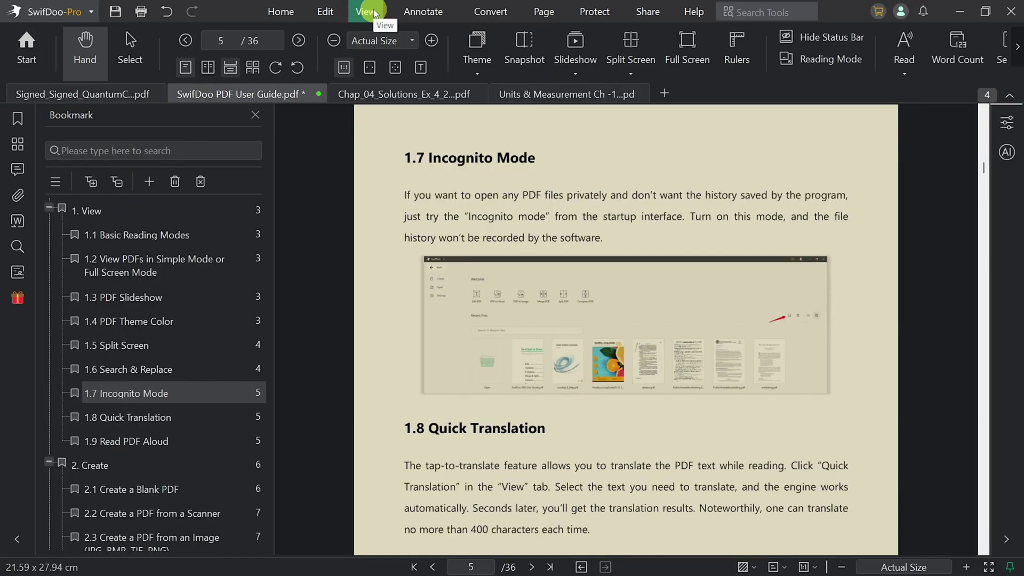
pyautogui.click(470, 47)
pyautogui.click(485, 130)
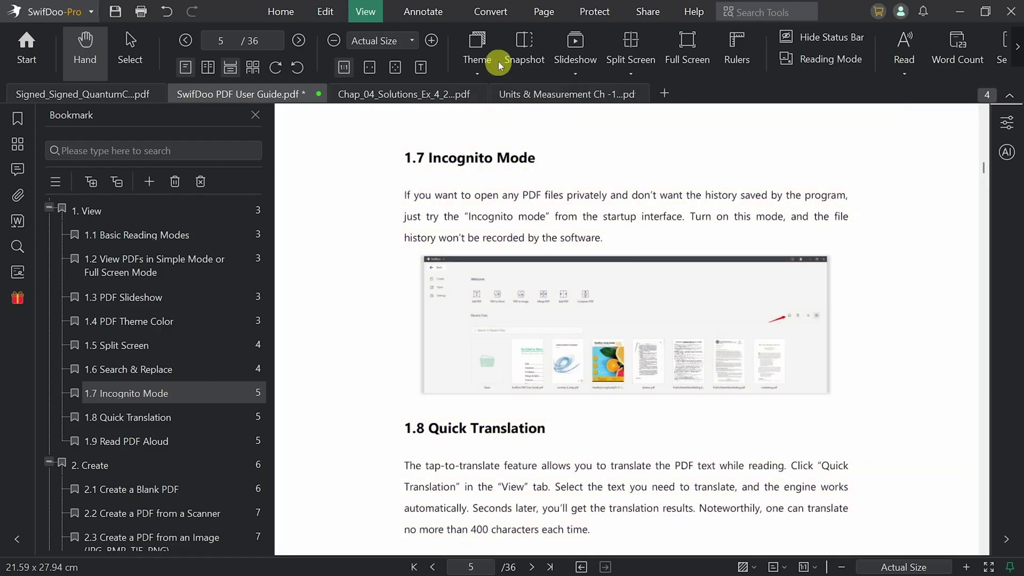
pyautogui.click(487, 45)
pyautogui.click(491, 152)
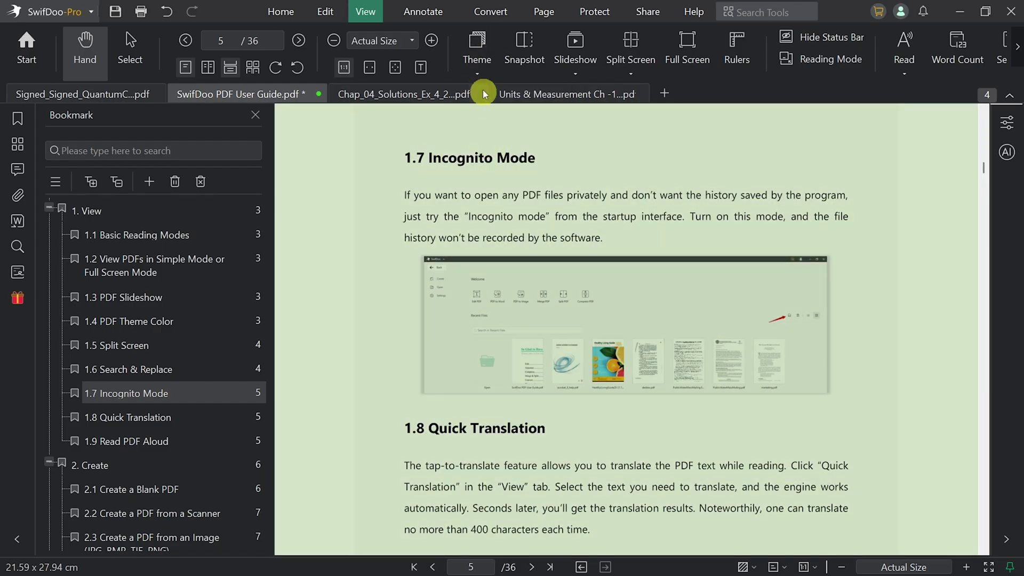
# - Apply the beige Letter Paper theme, then start and cancel a page snapshot
pyautogui.click(477, 46)
pyautogui.click(490, 171)
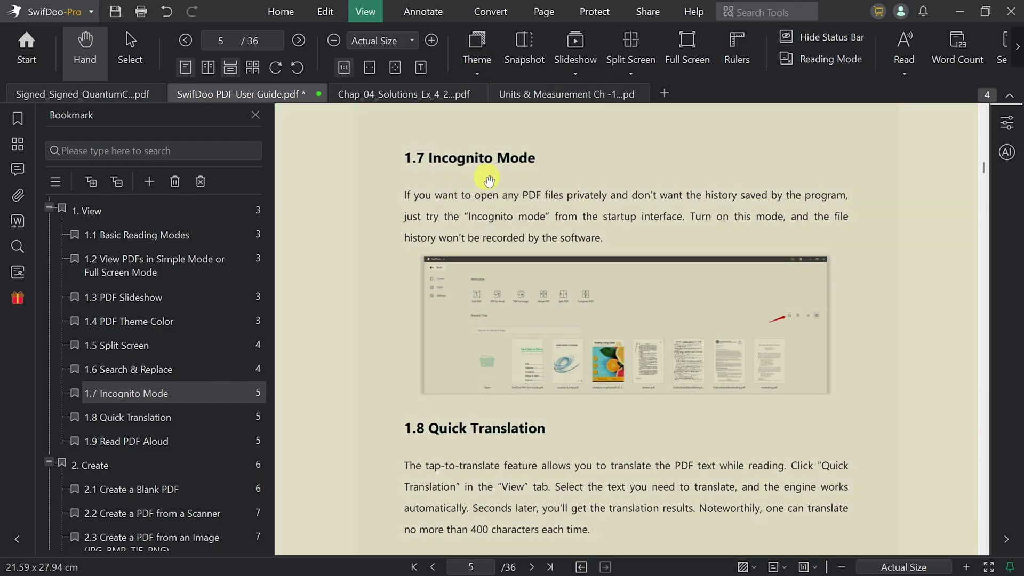
pyautogui.click(524, 61)
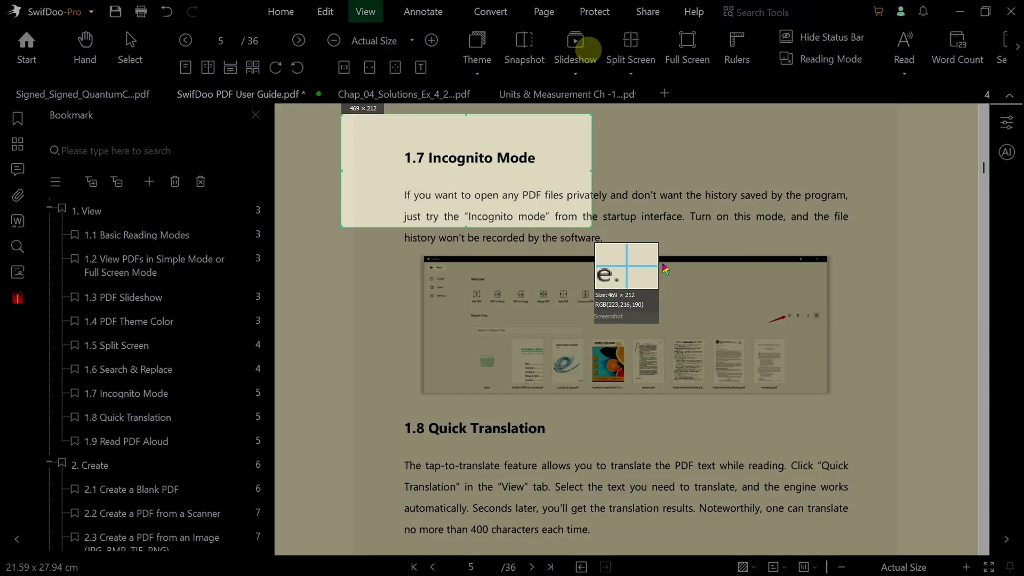
pyautogui.click(901, 520)
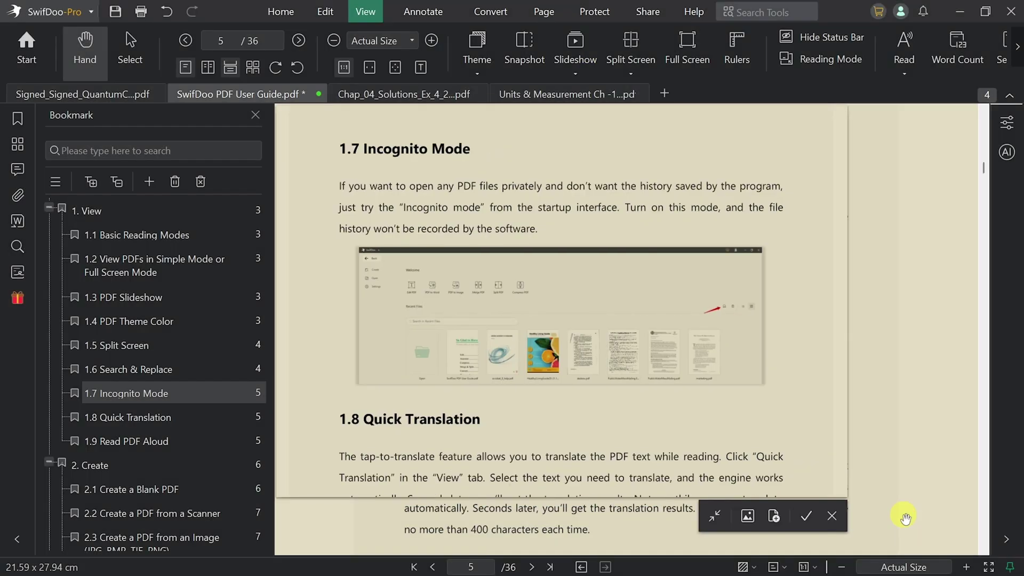
# - Create a new typed 'gts' signature
pyautogui.click(594, 12)
pyautogui.click(718, 47)
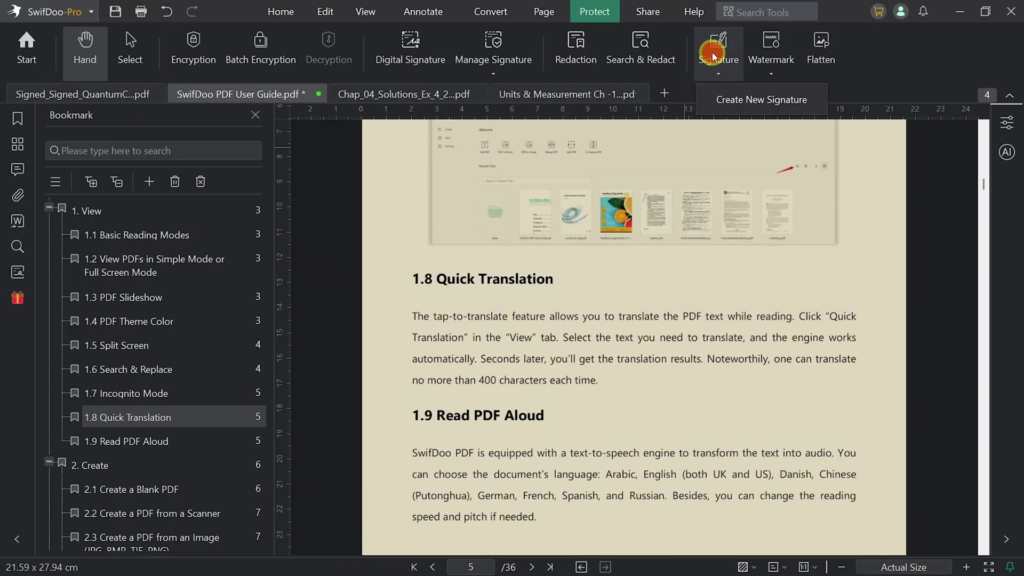
pyautogui.click(738, 101)
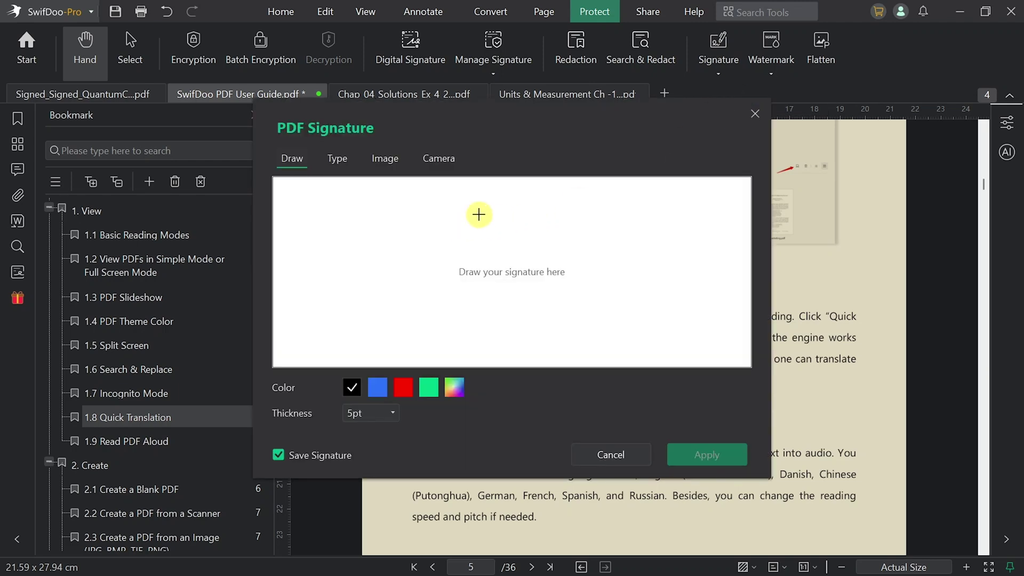
pyautogui.click(336, 158)
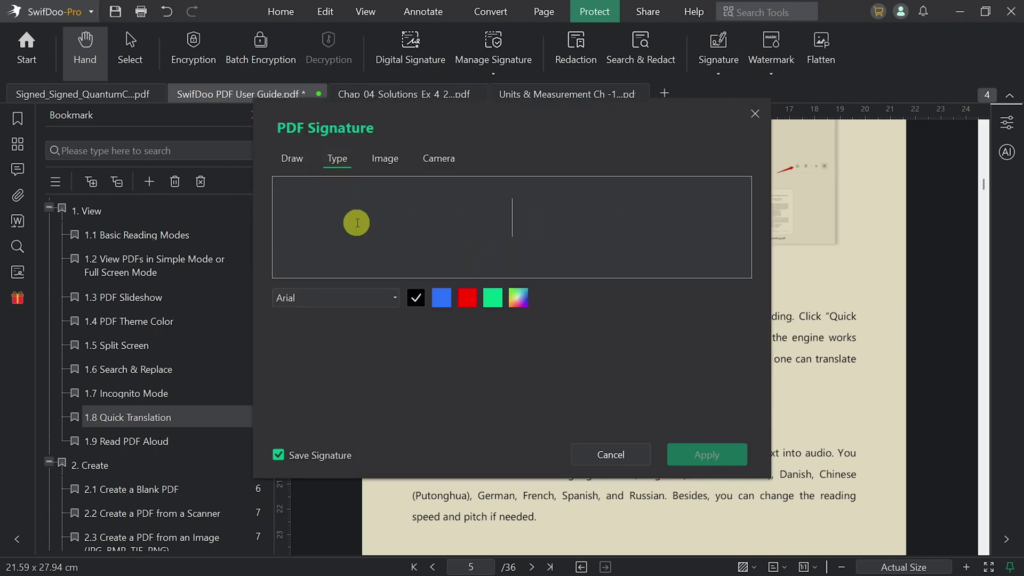
pyautogui.write('gts')
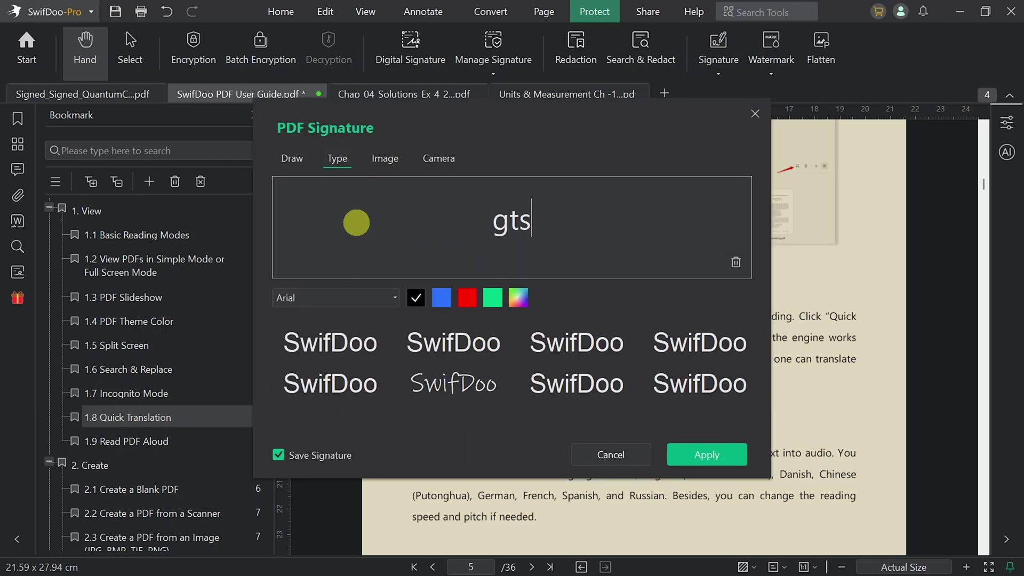
pyautogui.click(685, 455)
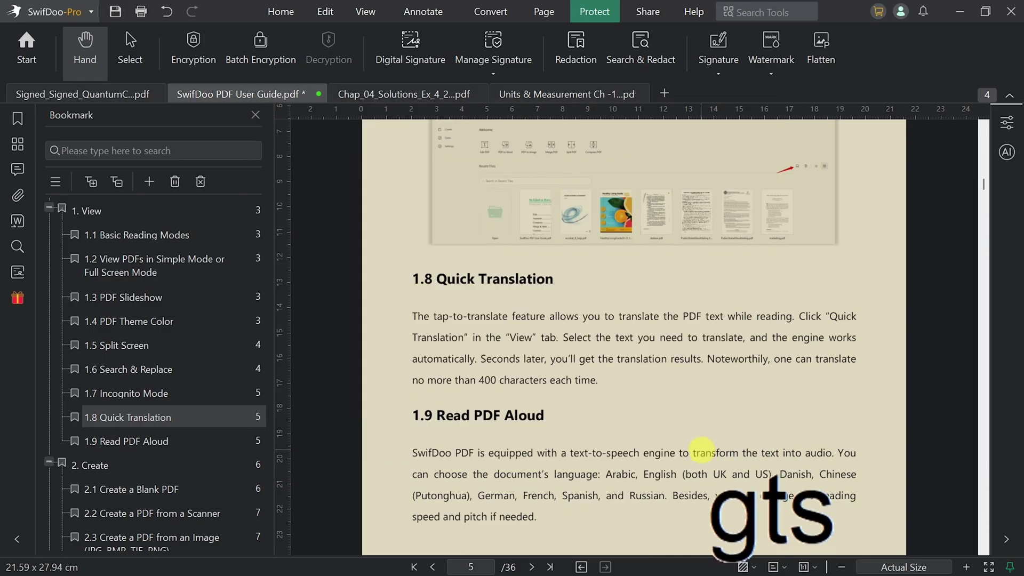
# - Place the 'gts' signature on page 5, shrinking it beside the Read PDF Aloud section
pyautogui.click(686, 341)
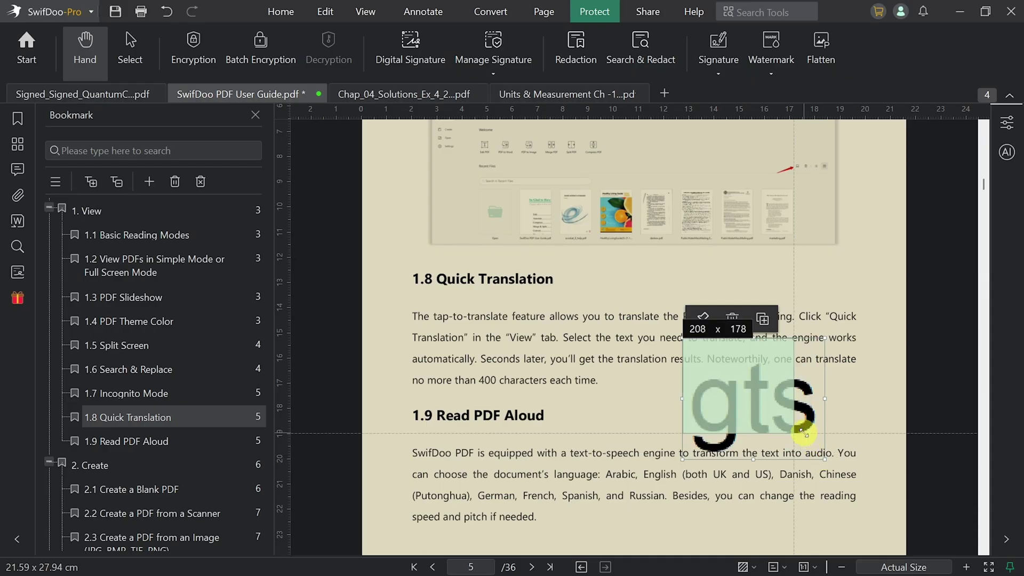
pyautogui.moveTo(824, 456); pyautogui.dragTo(791, 433)
pyautogui.moveTo(764, 396)
pyautogui.mouseDown()
pyautogui.moveTo(784, 407)
pyautogui.moveTo(768, 400)
pyautogui.mouseUp()
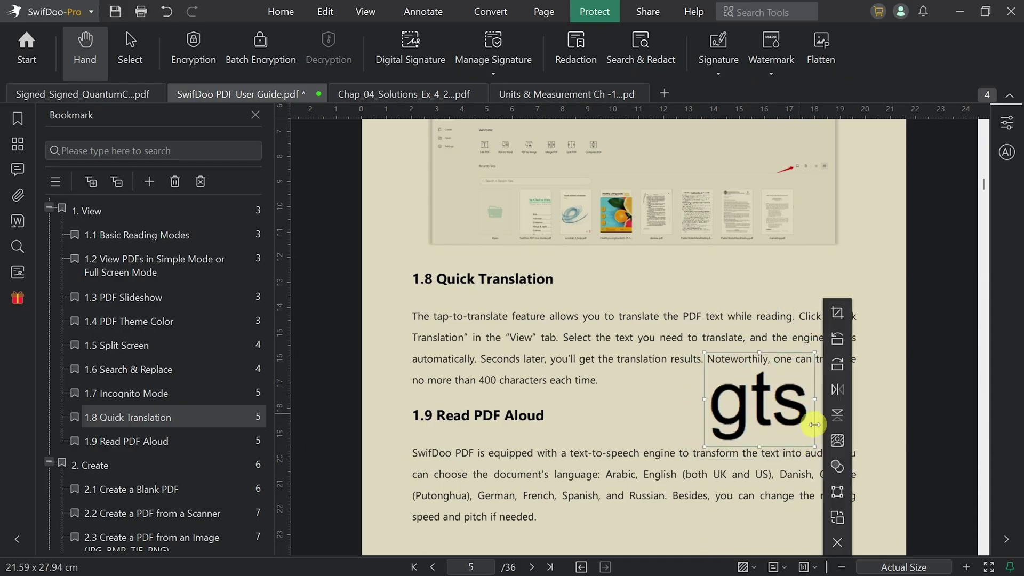
# - Add a dark grey 'gts' text watermark to the User Guide
pyautogui.click(767, 49)
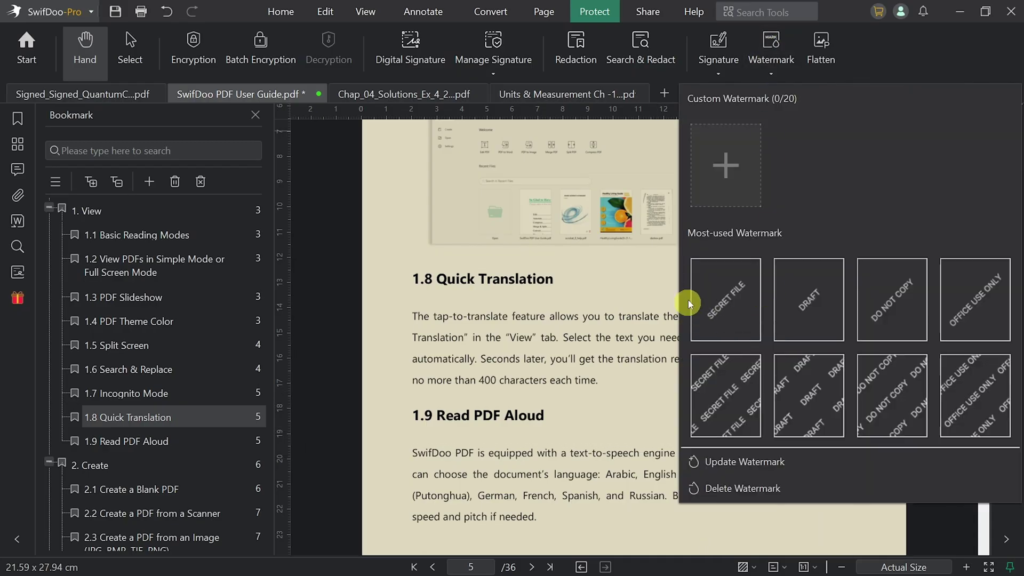
pyautogui.click(724, 201)
pyautogui.write('gt')
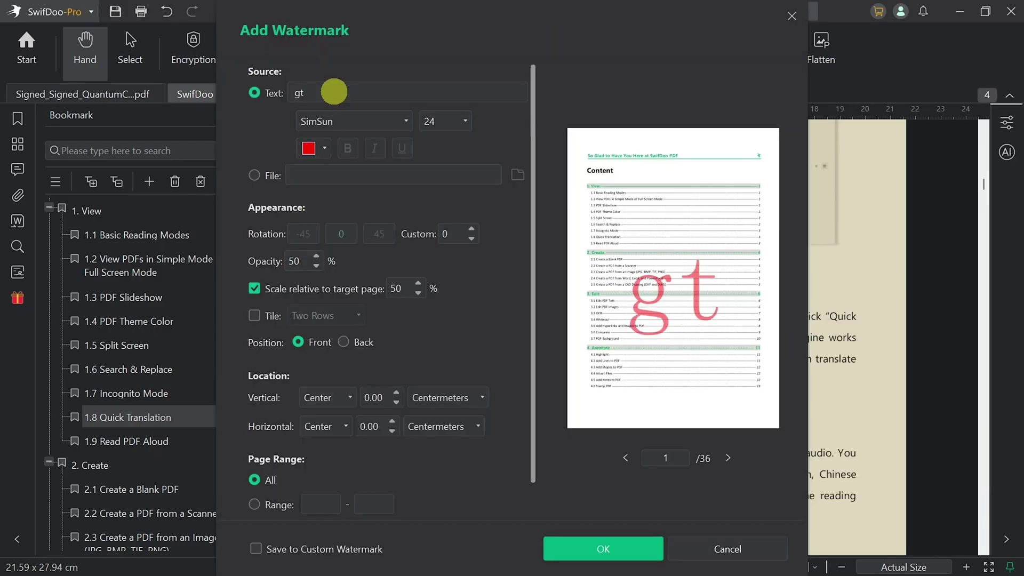
pyautogui.write('s')
pyautogui.click(320, 147)
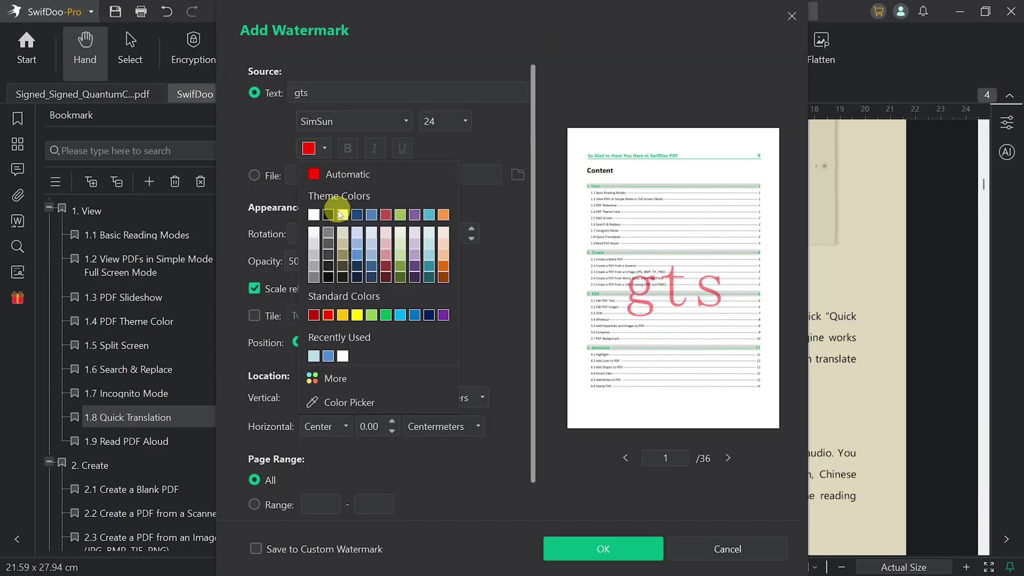
pyautogui.click(328, 214)
pyautogui.click(601, 549)
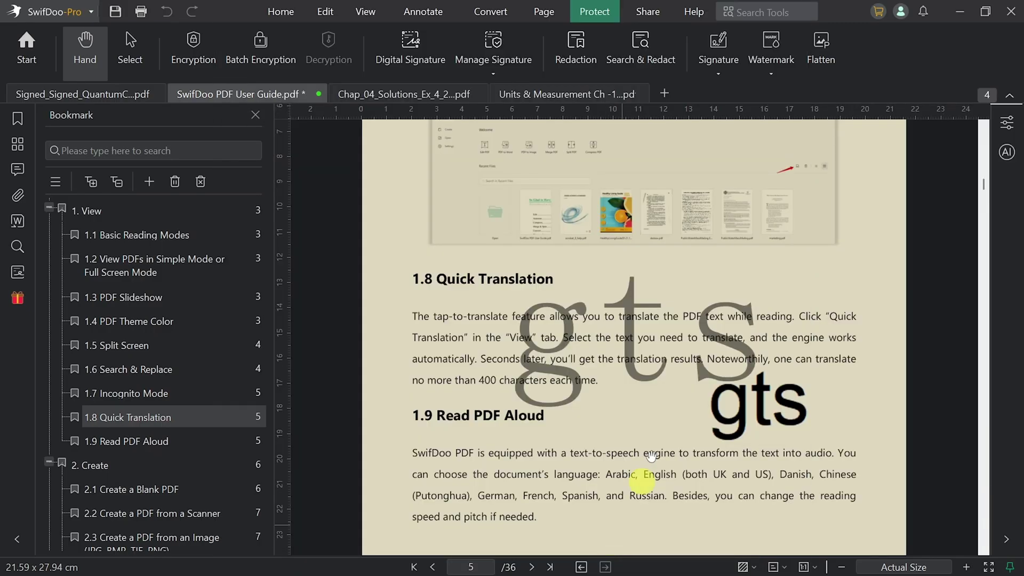
pyautogui.scroll(1, 640, 308)
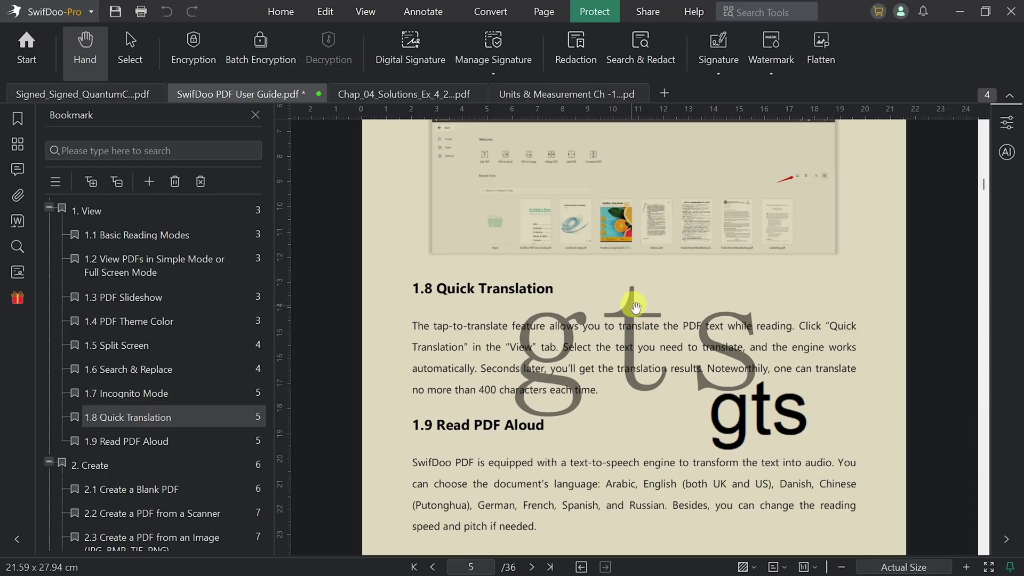
# - Check the watermark's placement, then update it to 15% opacity
pyautogui.moveTo(630, 337); pyautogui.dragTo(742, 272)
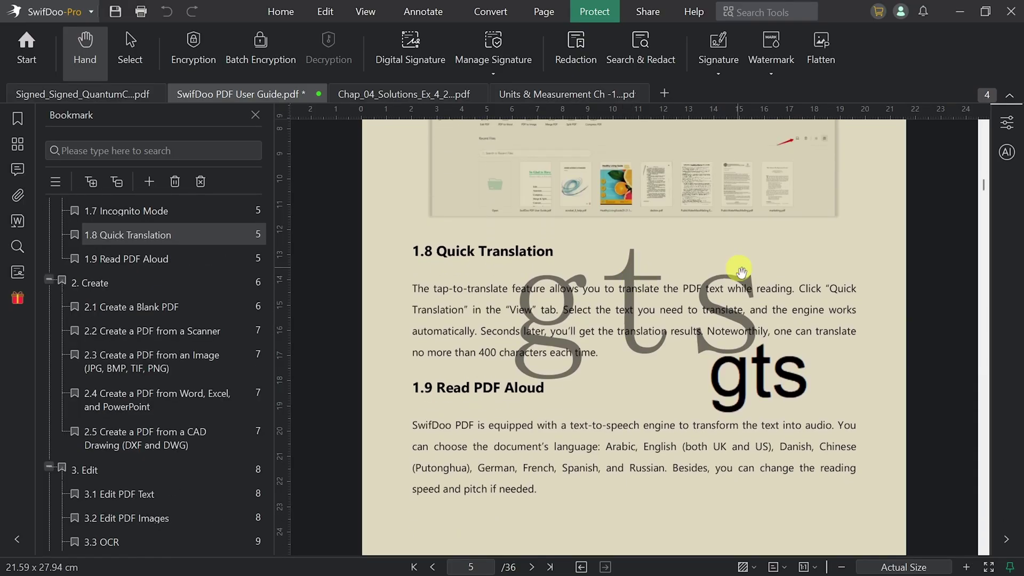
pyautogui.click(770, 56)
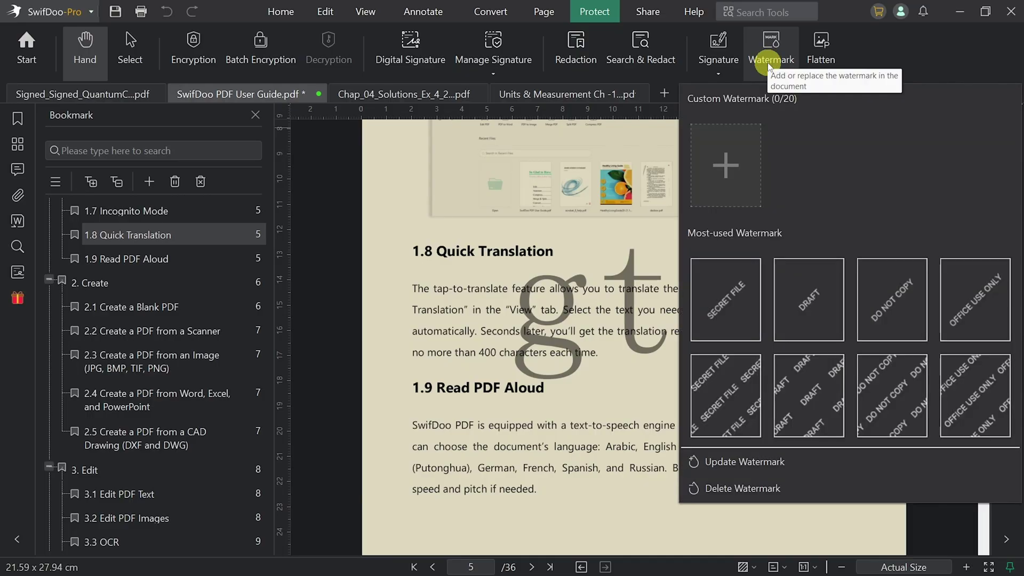
pyautogui.click(751, 462)
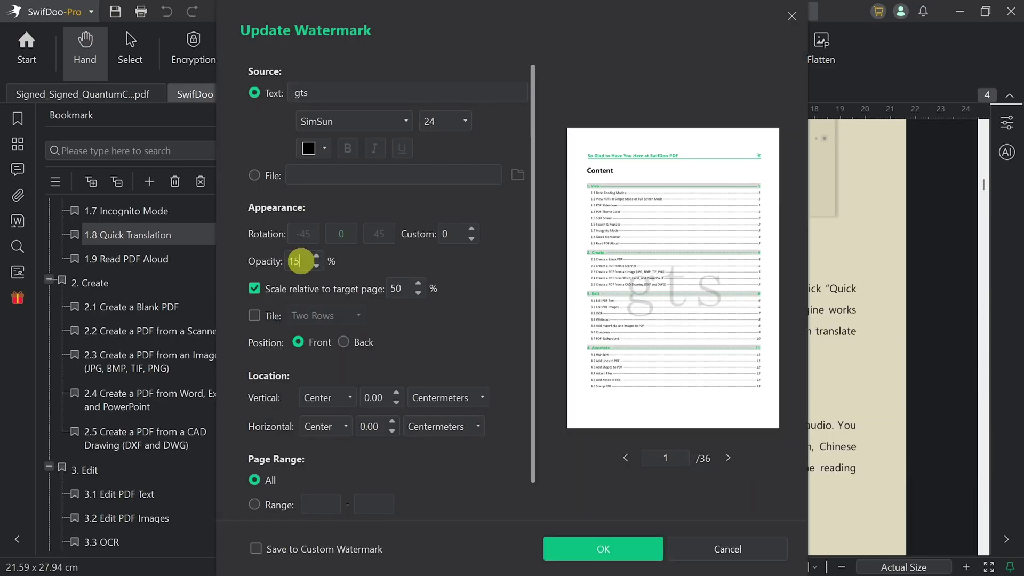
pyautogui.click(590, 551)
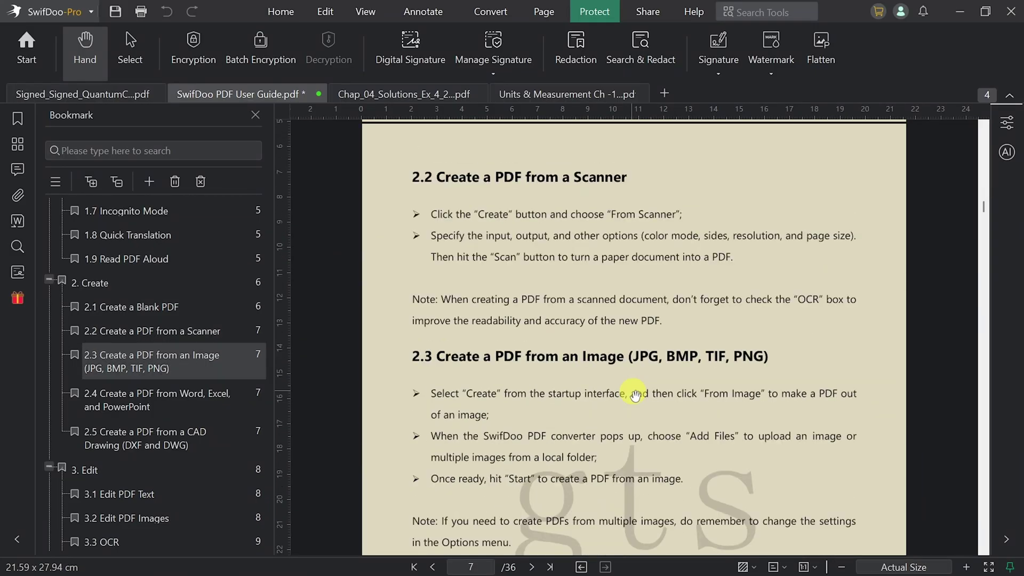
pyautogui.scroll(-4, 634, 393)
pyautogui.scroll(-2, 634, 394)
pyautogui.scroll(-4, 629, 389)
# - Save the signed, watermarked User Guide, confirming the signature changes
pyautogui.click(648, 12)
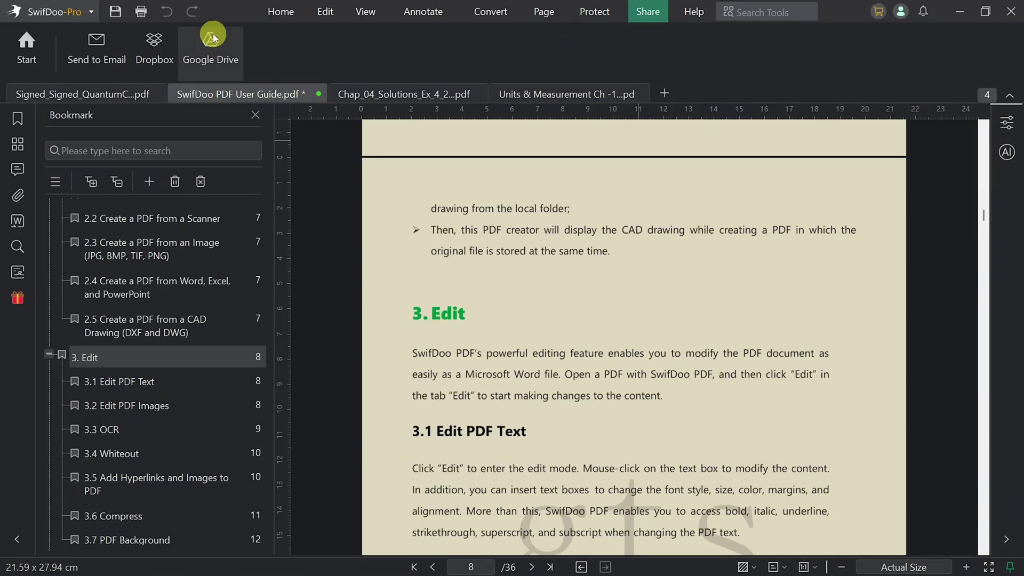
pyautogui.click(113, 13)
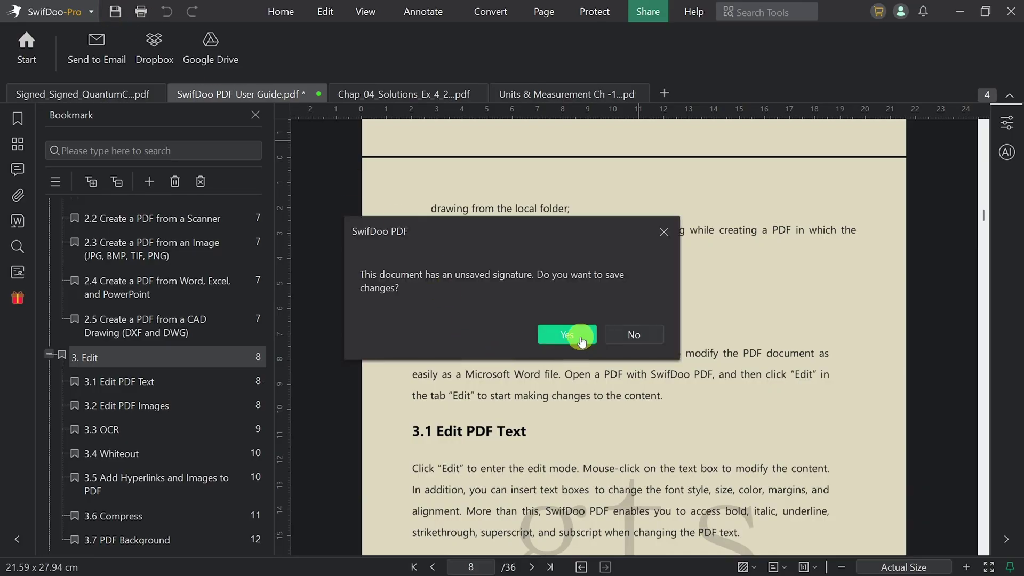
pyautogui.click(578, 336)
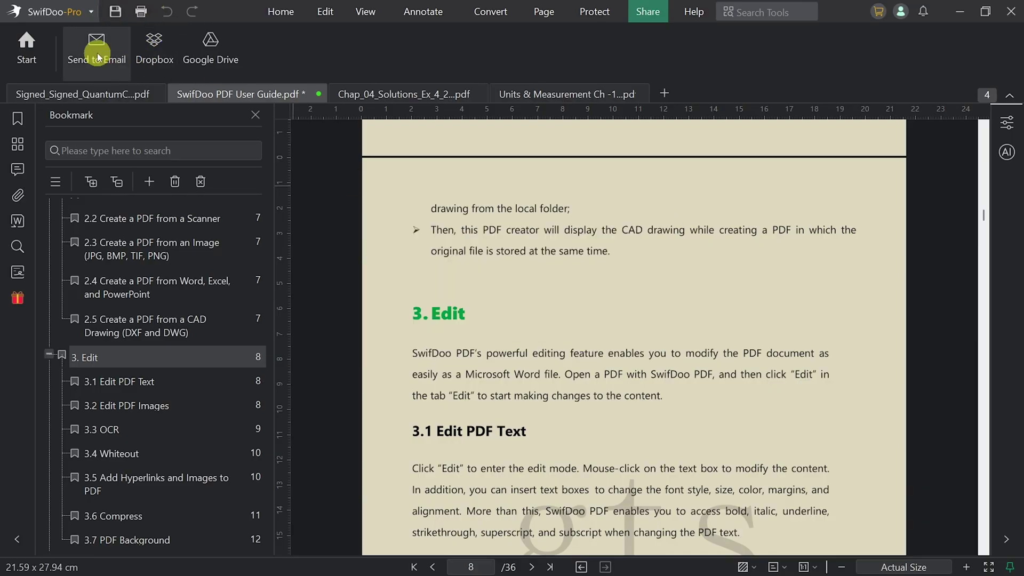